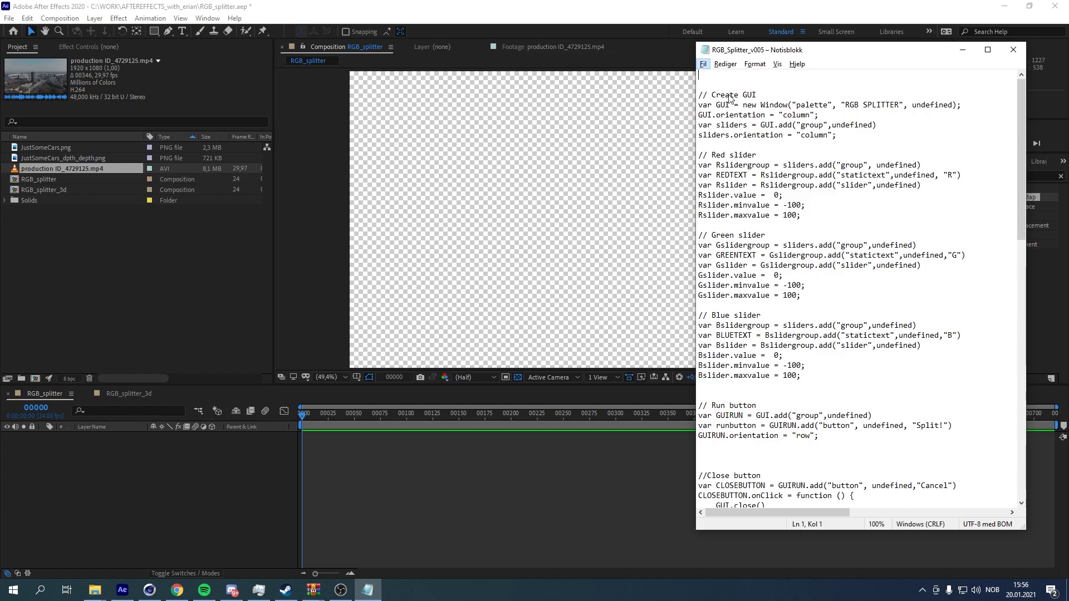
Scroll through the RGB_Splitter_v005 script in Notepad, then bring After Effects forward
drag(1017, 200, 1030, 128)
click(199, 459)
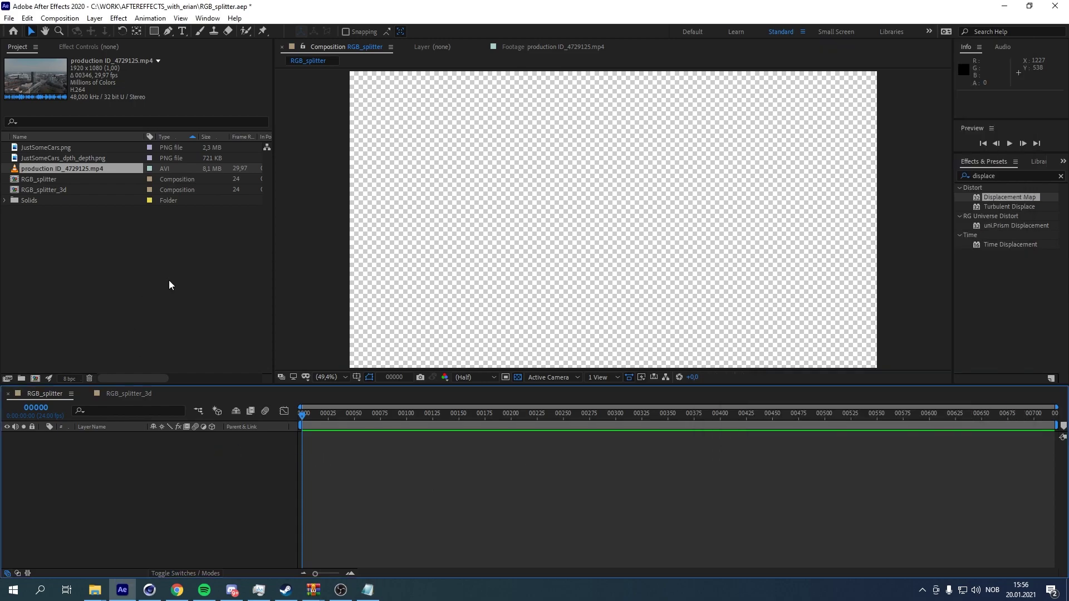
Put production ID_4729125.mp4 into RGB_splitter and run the RGB_Splitter_v005 script file
drag(98, 173, 148, 454)
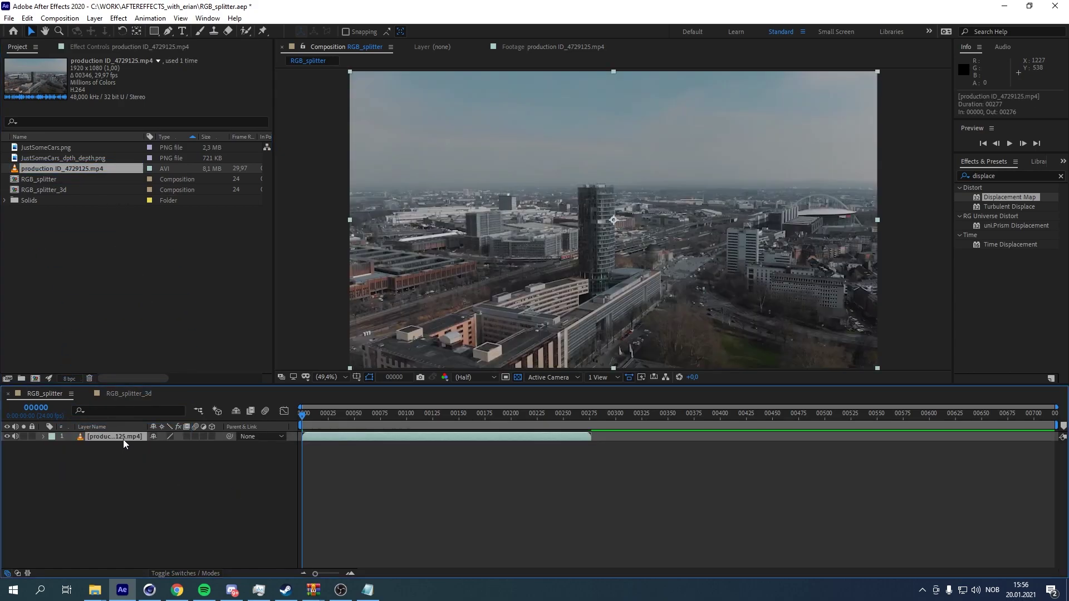
click(8, 18)
mouse_move(83, 318)
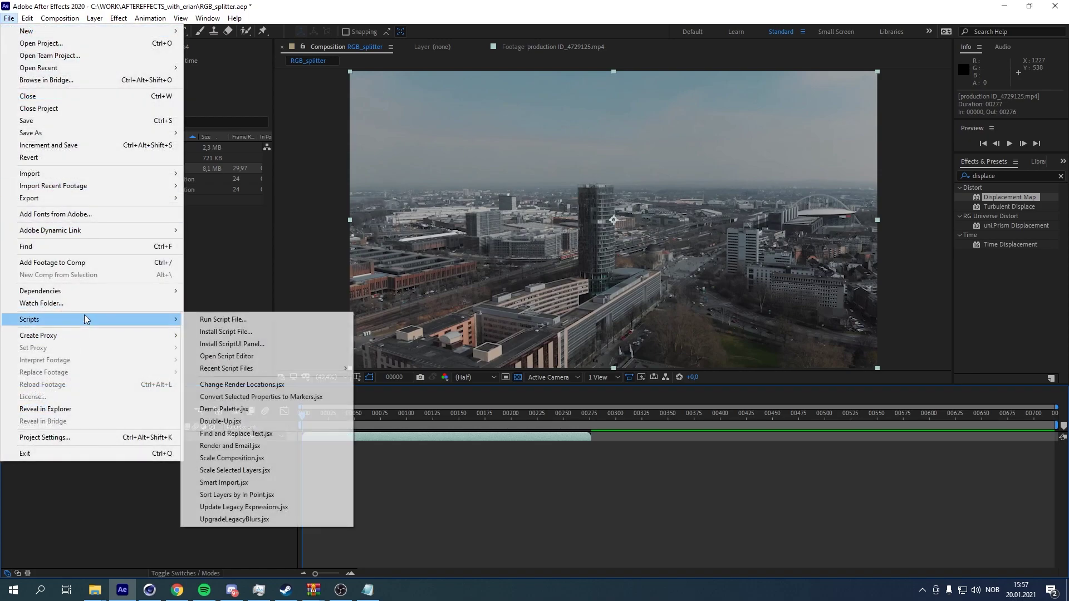
click(257, 321)
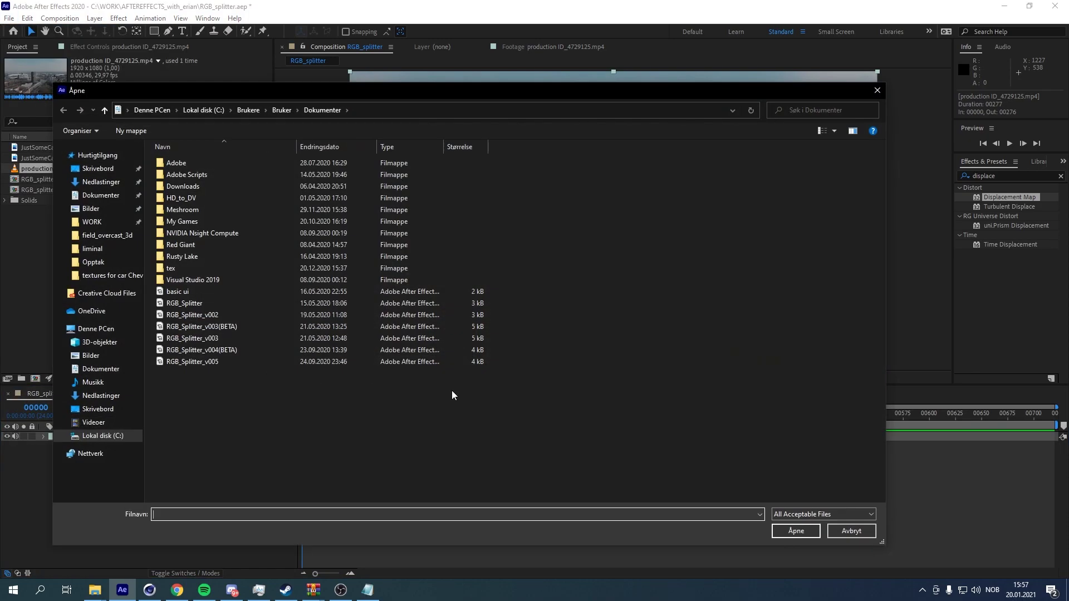
click(227, 363)
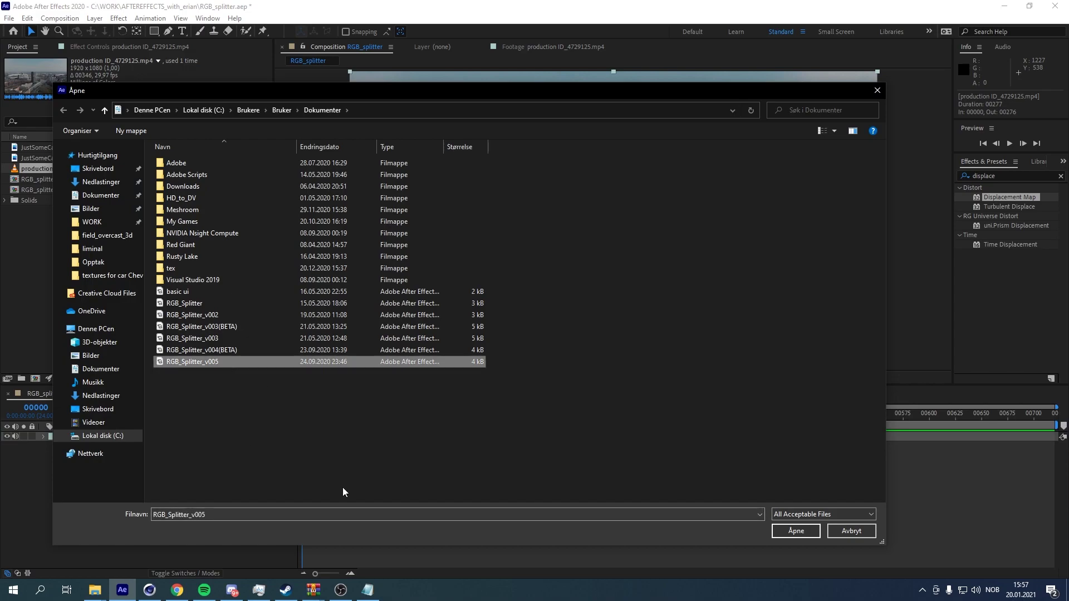
click(783, 530)
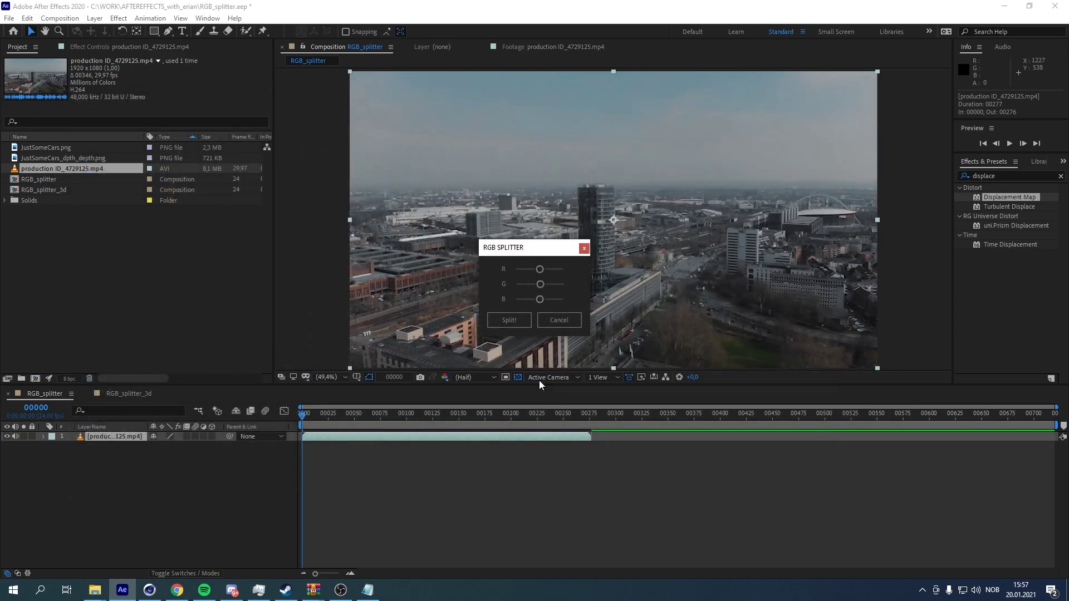
Nudge the green and blue offsets in the splitter, then Split! the clip into RED, GREEN, BLUE layers
drag(526, 248, 240, 155)
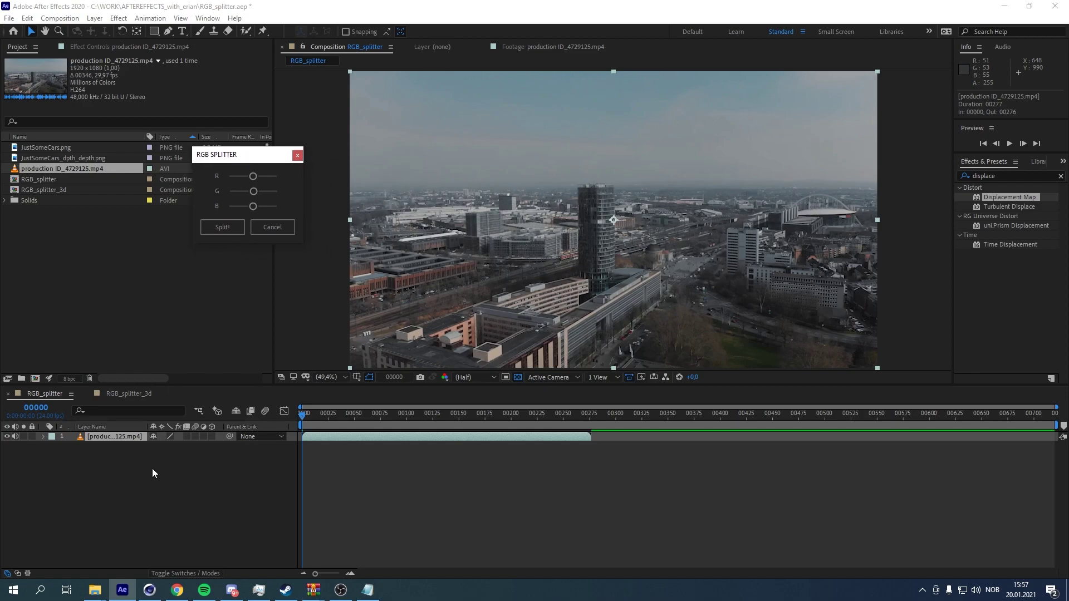
click(153, 469)
click(105, 436)
click(254, 161)
drag(254, 162, 282, 223)
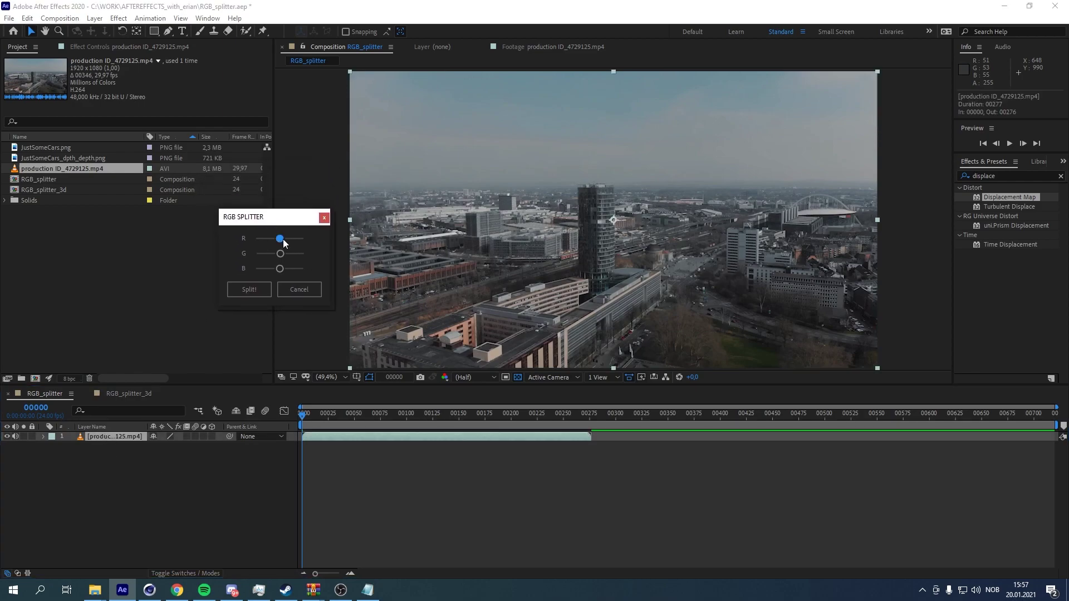
click(282, 253)
click(280, 269)
drag(281, 270, 279, 270)
click(260, 292)
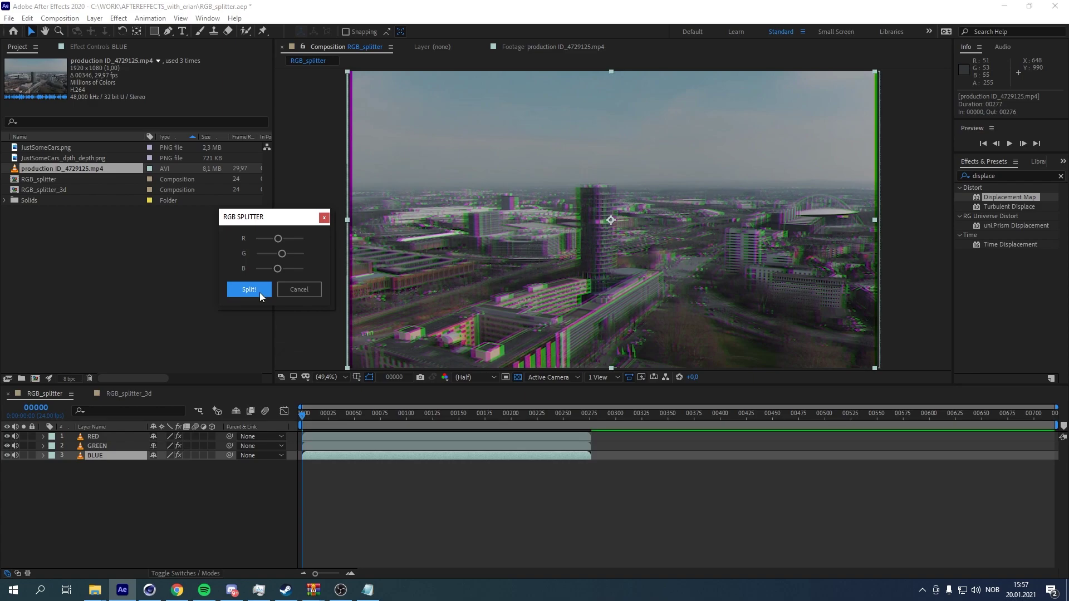
Retune the green and red offsets, lowering red for a stronger split, and apply Split! again
drag(288, 225, 268, 215)
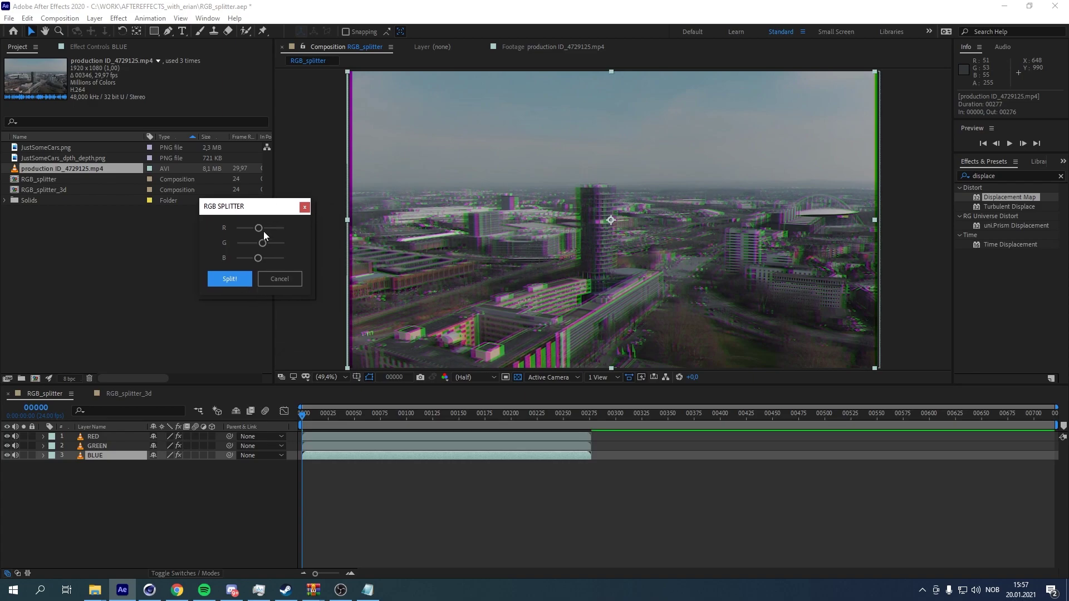
click(259, 228)
click(263, 242)
drag(263, 244, 257, 245)
click(258, 258)
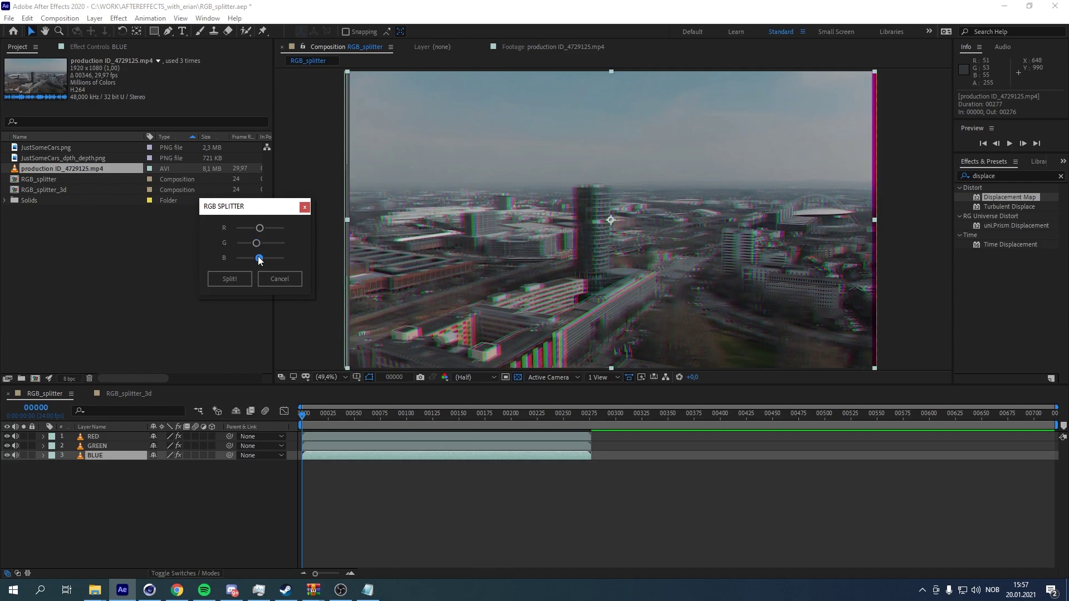
click(259, 243)
click(259, 229)
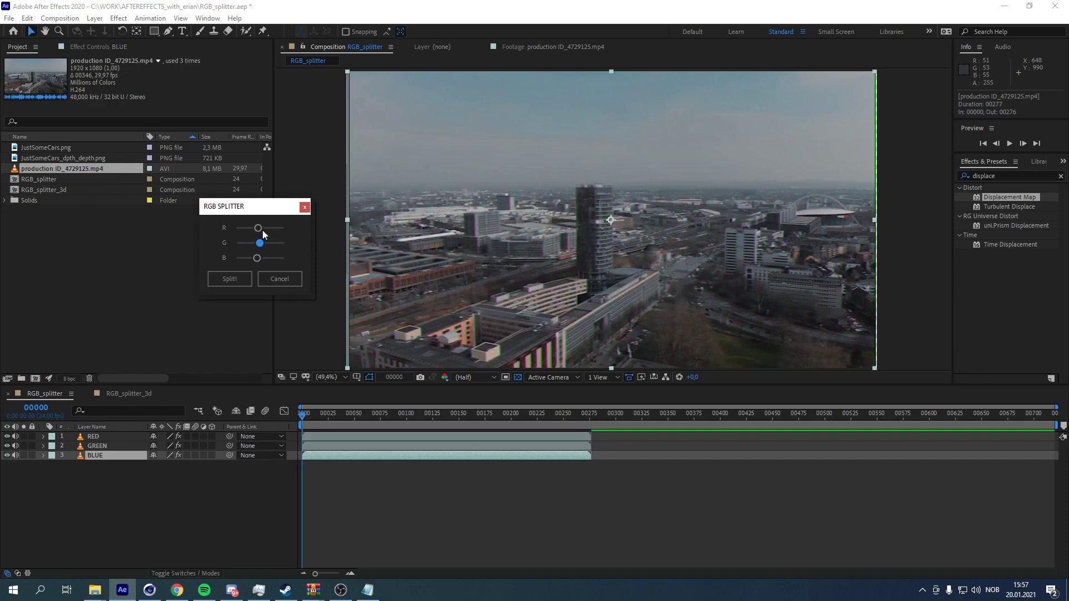
drag(257, 228, 254, 228)
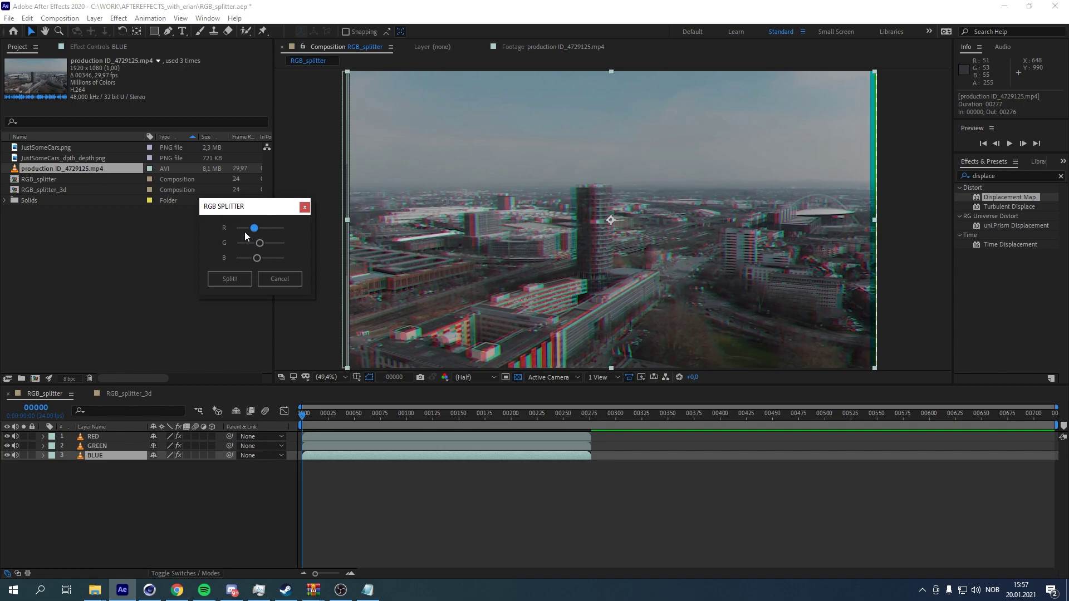
mouse_move(244, 212)
mouse_down()
mouse_move(186, 230)
mouse_move(230, 229)
mouse_move(236, 211)
mouse_up()
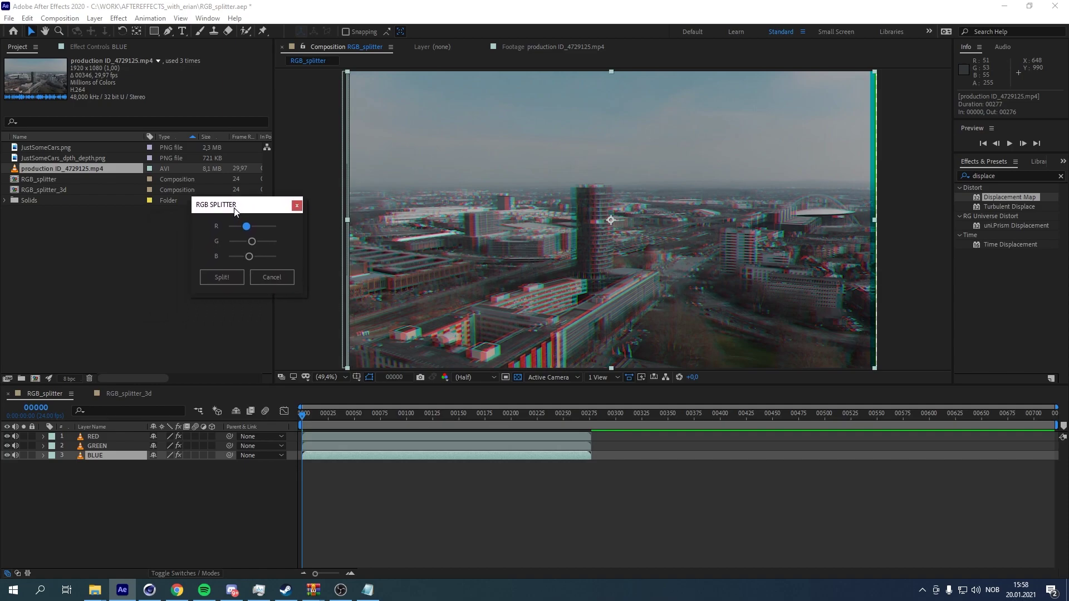
click(219, 277)
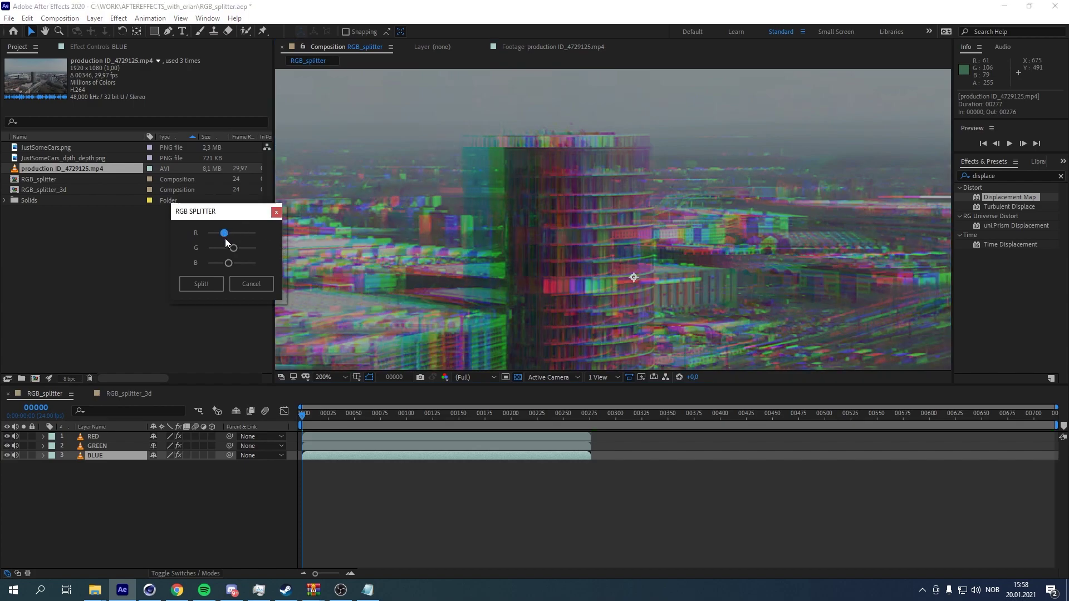
Raise the blue offset slightly and rebalance the green and red offsets
mouse_move(226, 267)
mouse_down()
mouse_move(227, 232)
mouse_move(229, 251)
mouse_up()
click(231, 247)
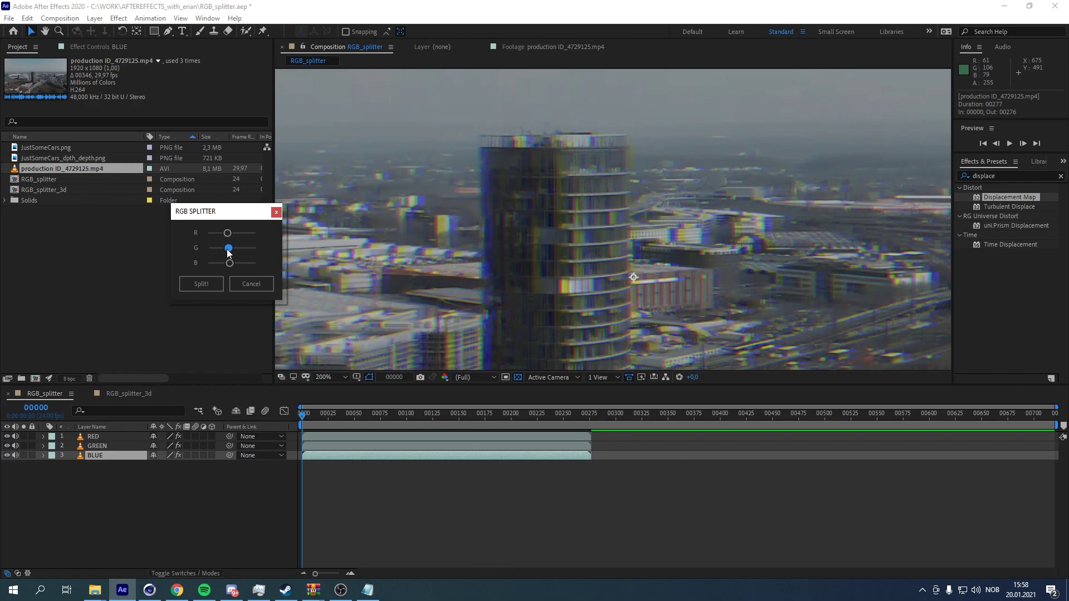
drag(222, 207, 945, 427)
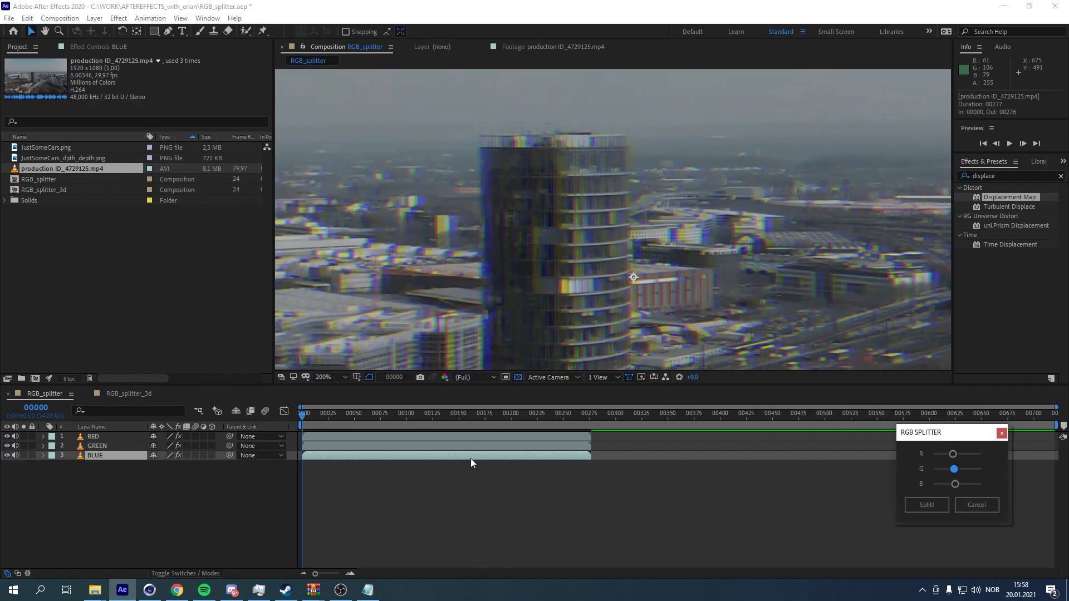
Fit the frame in the viewer and remove the GREEN and BLUE layers
click(101, 507)
click(328, 377)
click(339, 184)
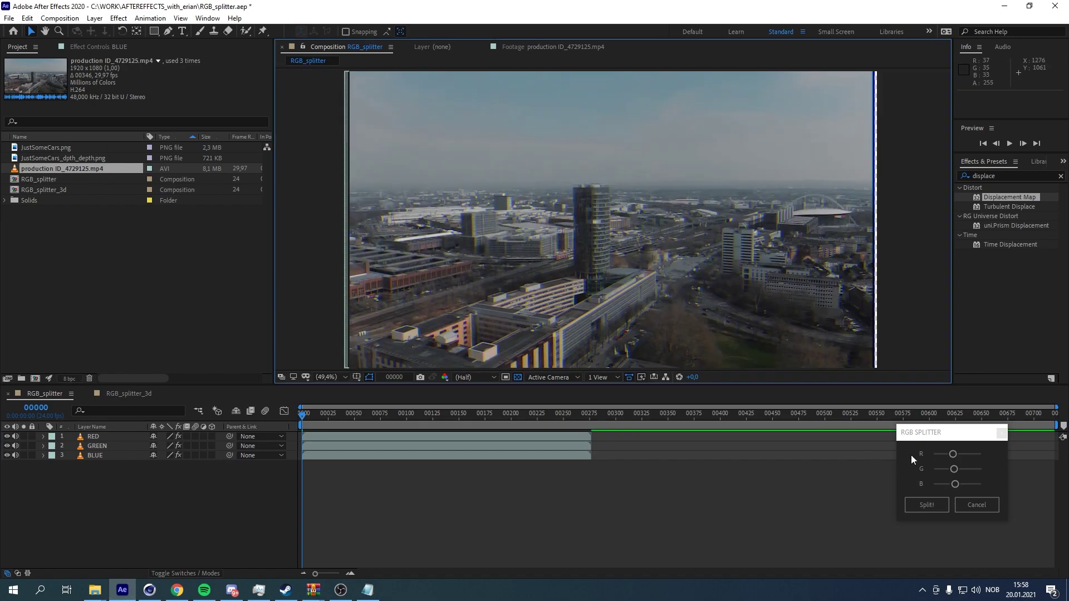
drag(993, 433, 575, 392)
click(99, 447)
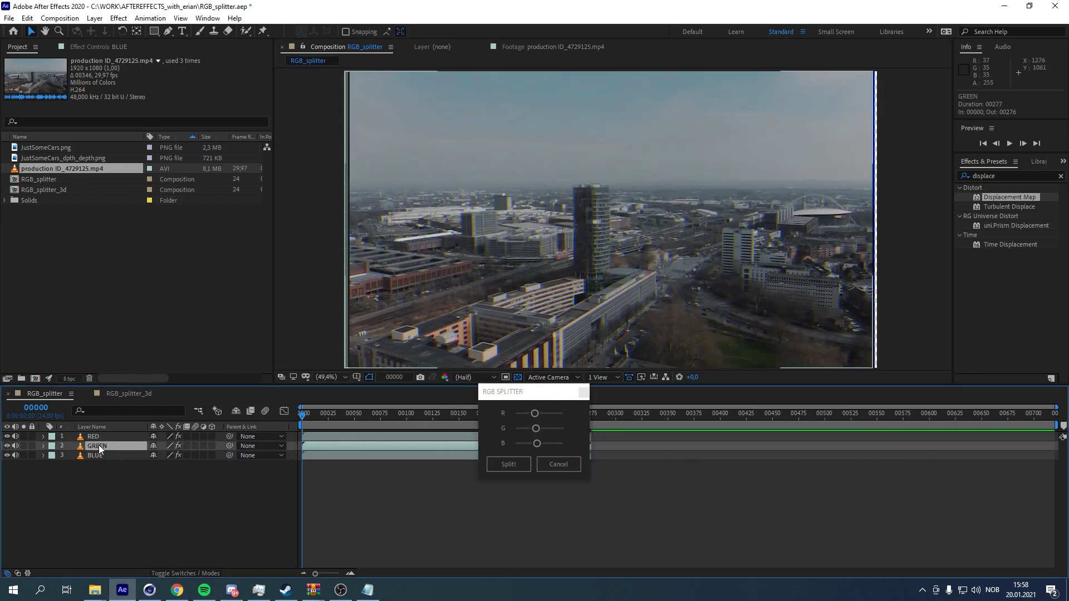
shift+click(100, 455)
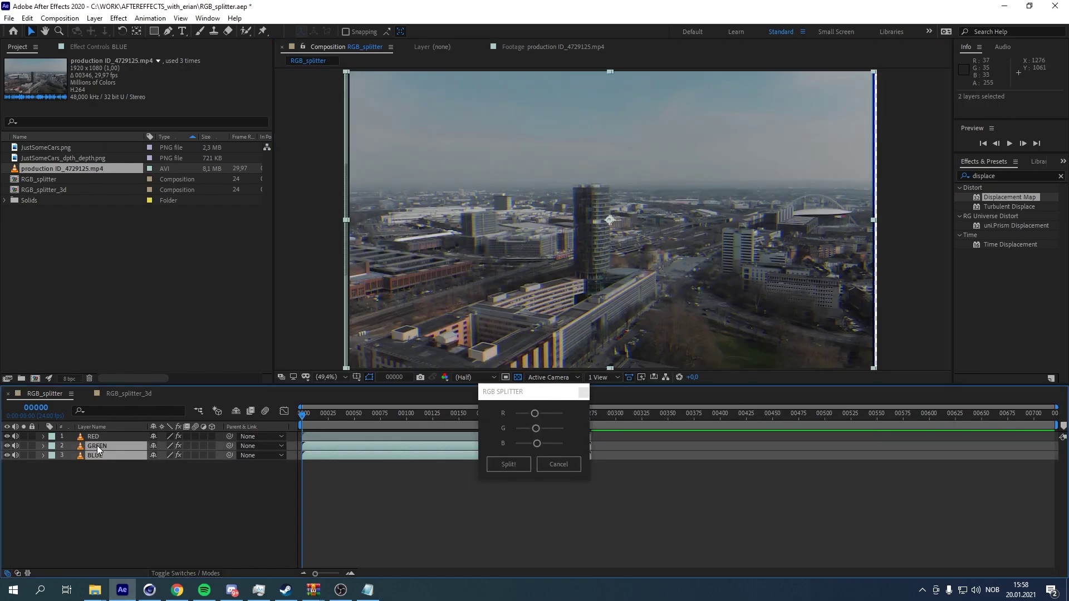
key(ctrl+z)
key(ctrl+z)
Re-split the original clip into RED, GREEN and BLUE layers and close the splitter panel
drag(515, 398, 183, 235)
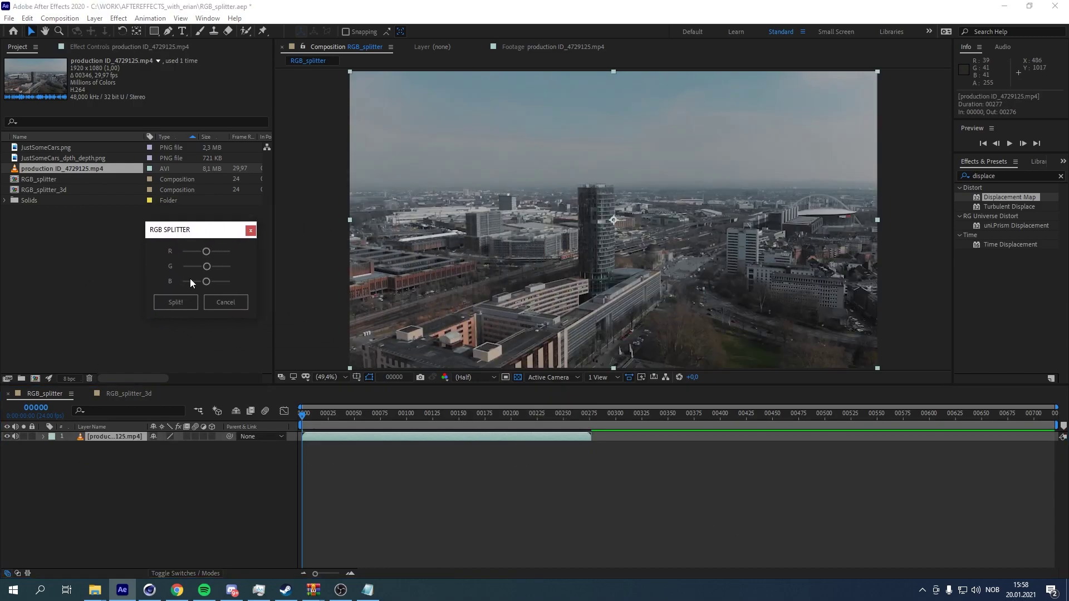
click(133, 453)
click(118, 433)
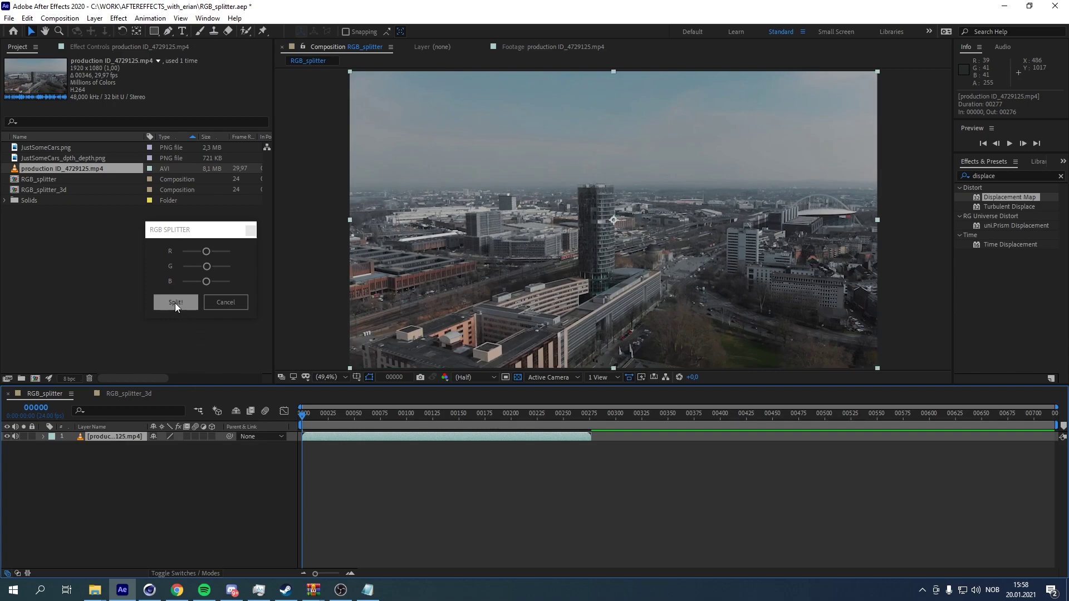
click(174, 303)
click(251, 230)
Nudge the GREEN layer a few pixels right, then open the RGB_splitter_3d composition
click(116, 455)
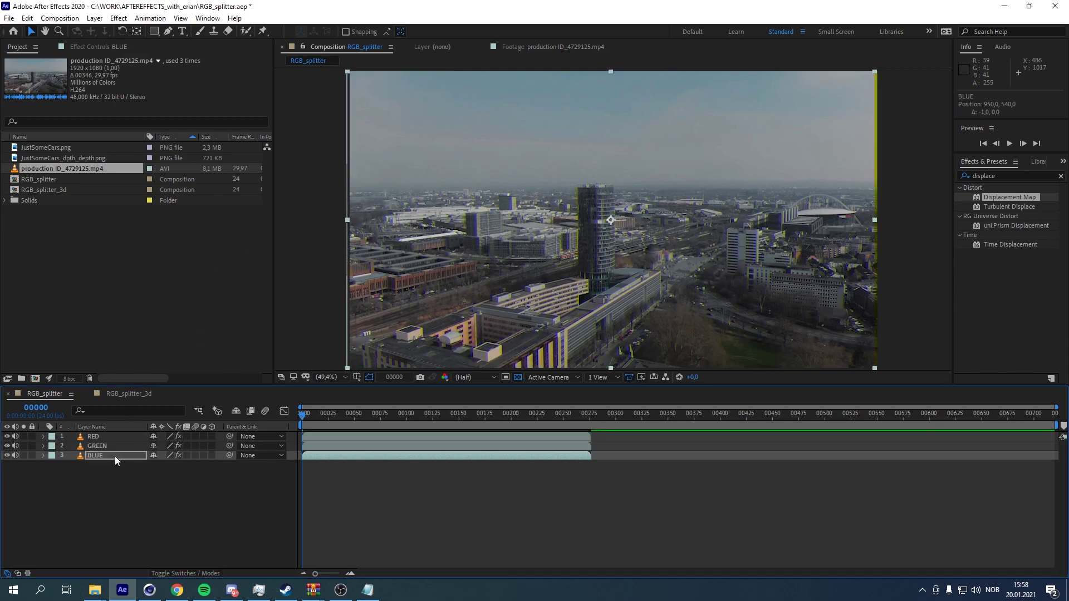
click(115, 446)
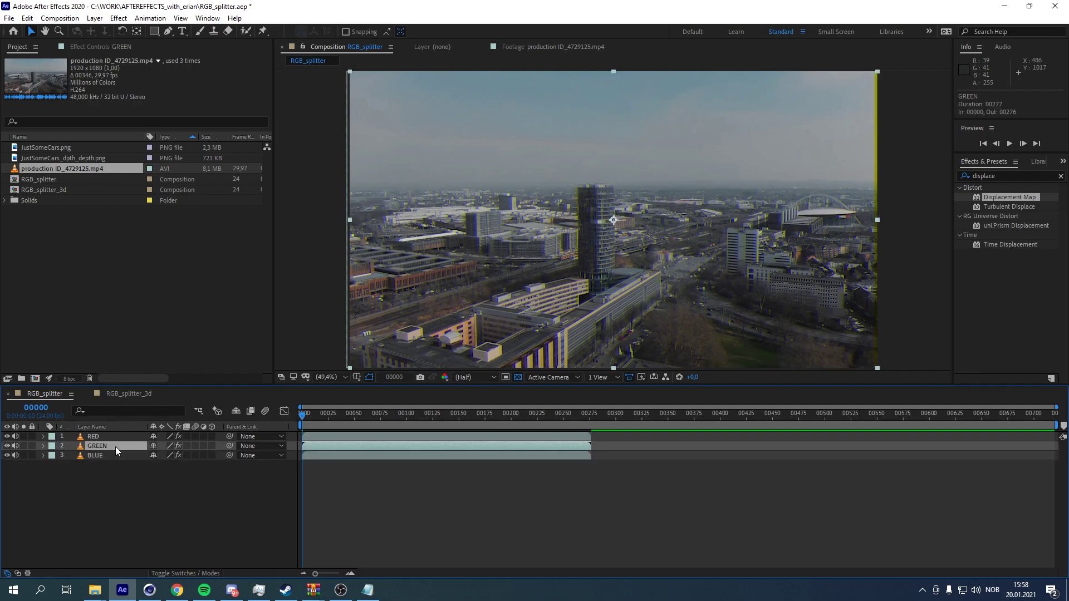
key(Right)
key(Right)
key(Right)
key(Right)
key(Right)
key(Right)
click(112, 438)
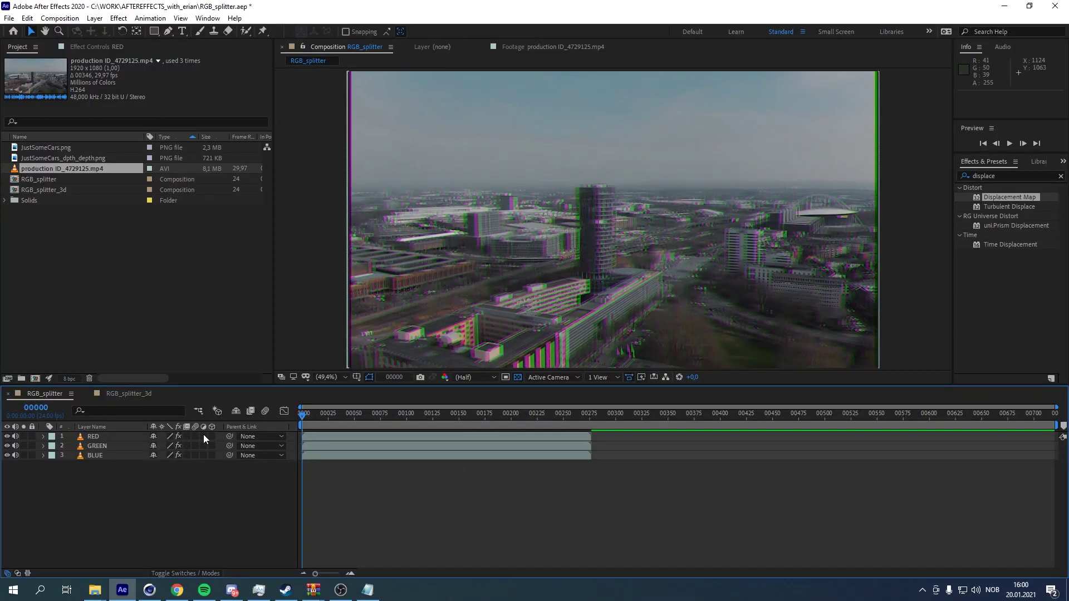
click(115, 446)
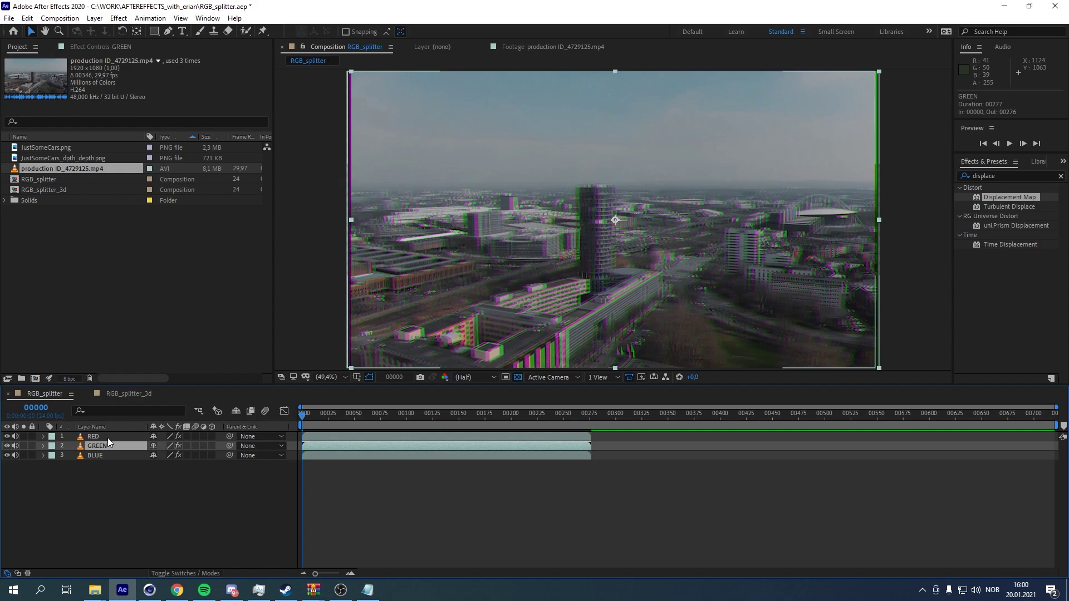
click(106, 393)
click(101, 363)
Add JustSomeCars.png to RGB_splitter_3d and set the viewer magnification to Fit
drag(65, 150, 186, 440)
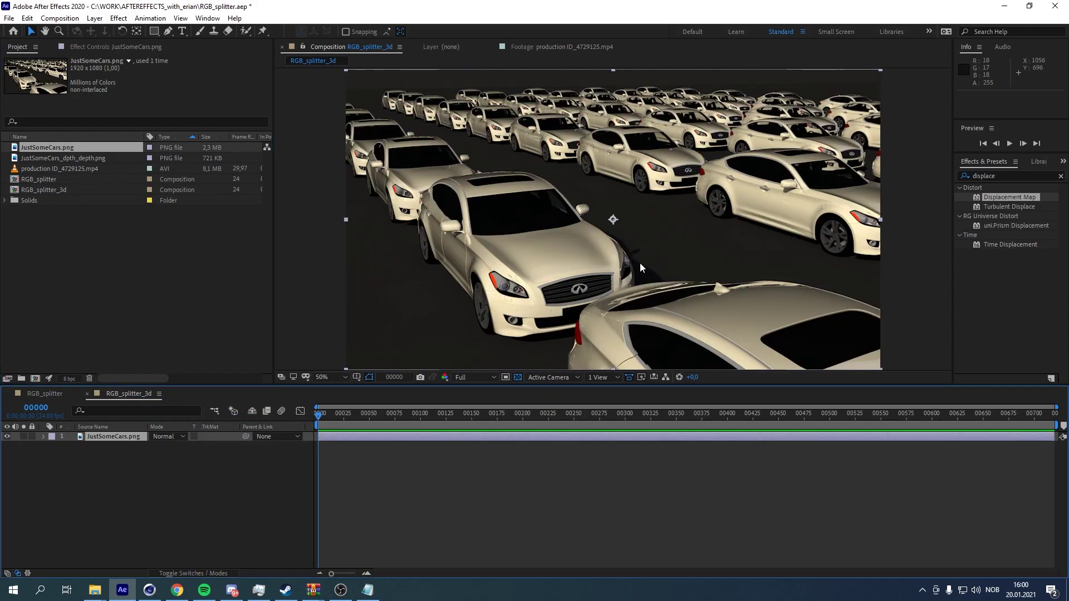
scroll(640, 263, up, 3)
scroll(620, 235, down, 2)
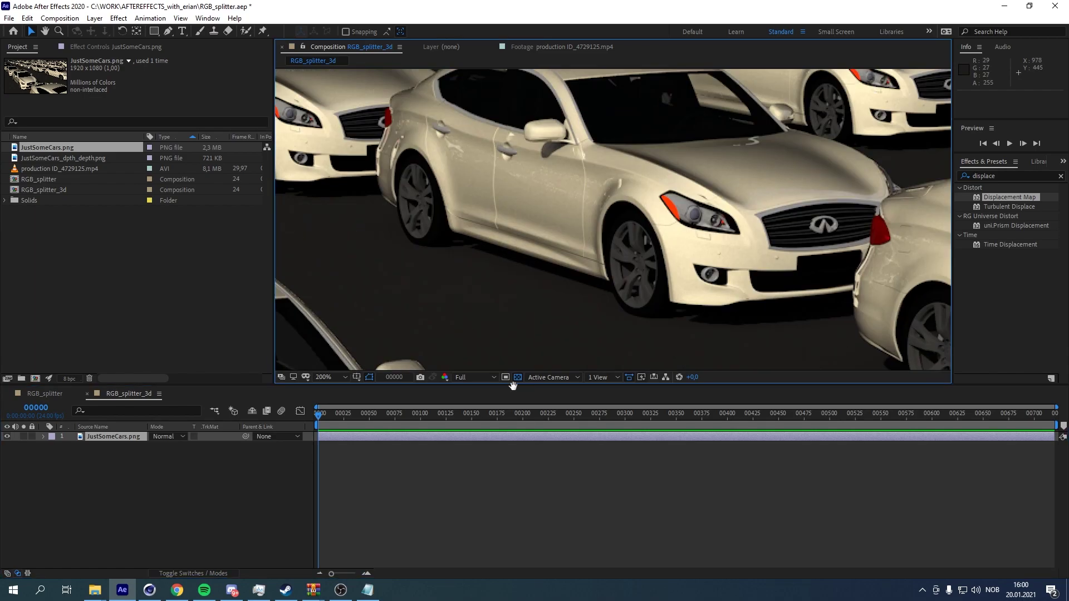
scroll(576, 229, up, 2)
click(329, 377)
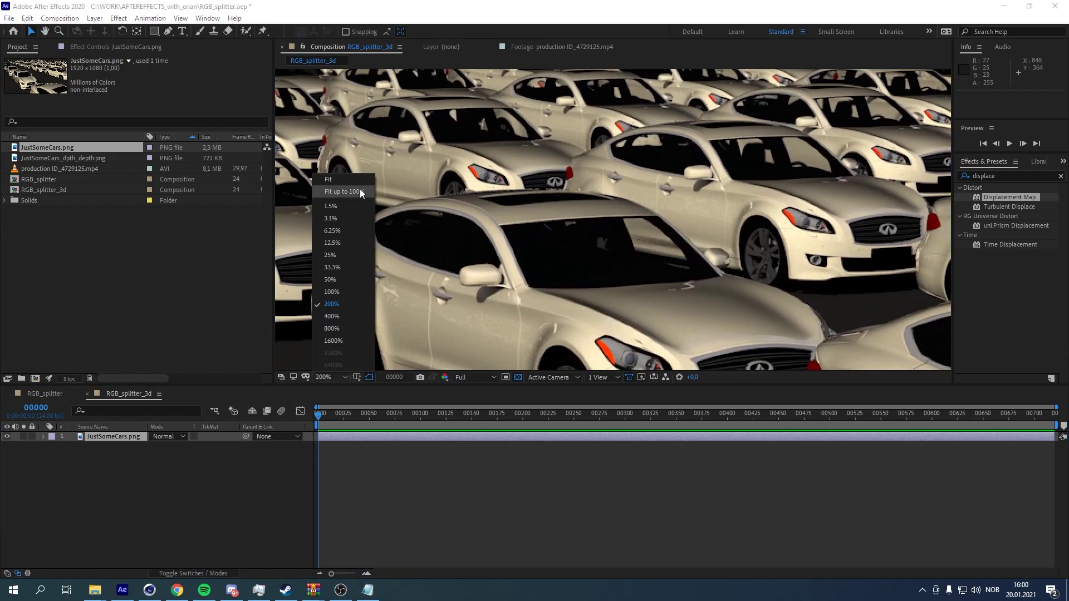
click(334, 192)
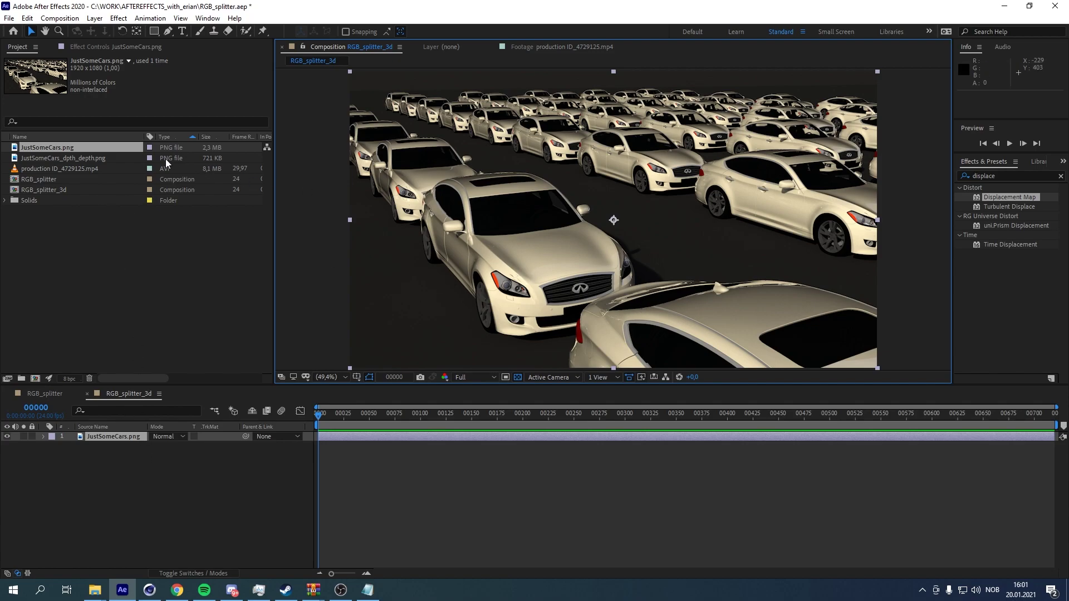
Preview the depth map and JustSomeCars.png footage, then return to the composition
double_click(88, 159)
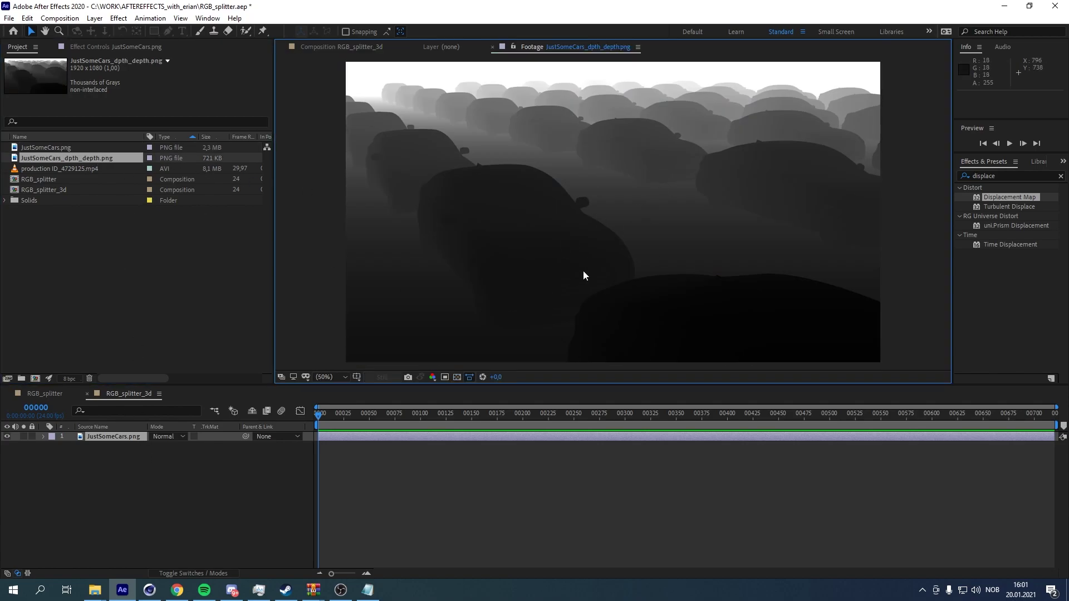
double_click(68, 148)
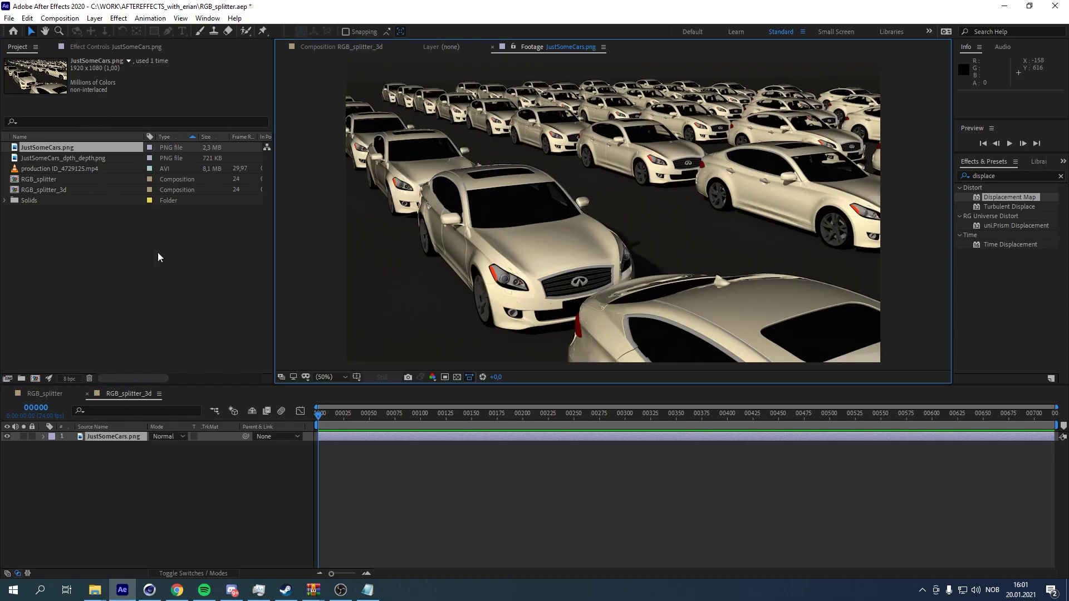
click(91, 440)
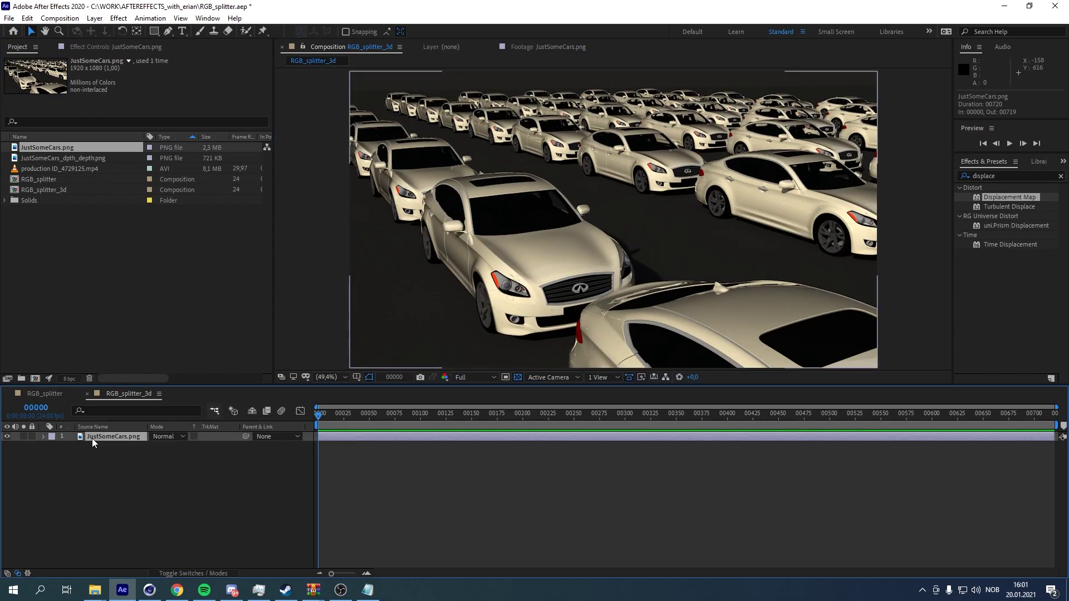
click(1008, 177)
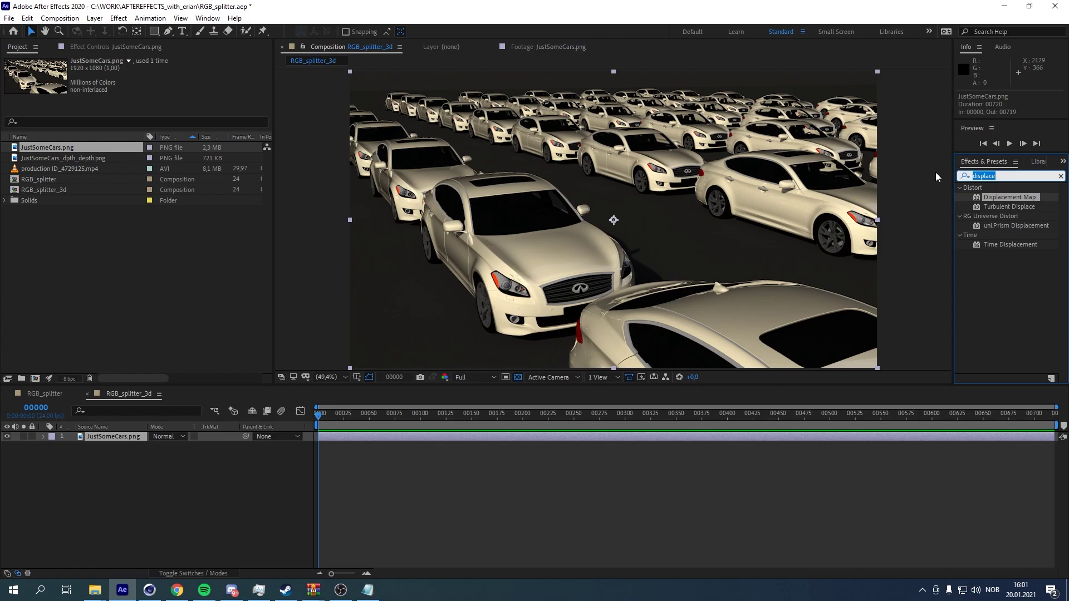
Add the Displacement Map effect and then the Transform effect (searched as 'trans') to the car layer
double_click(980, 198)
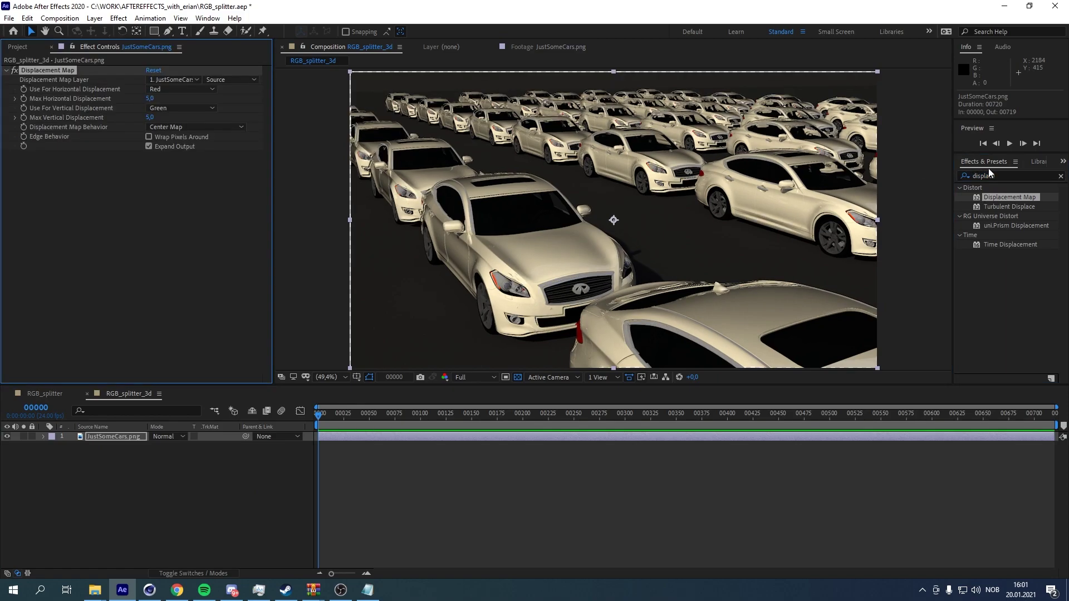
click(987, 174)
text(trans)
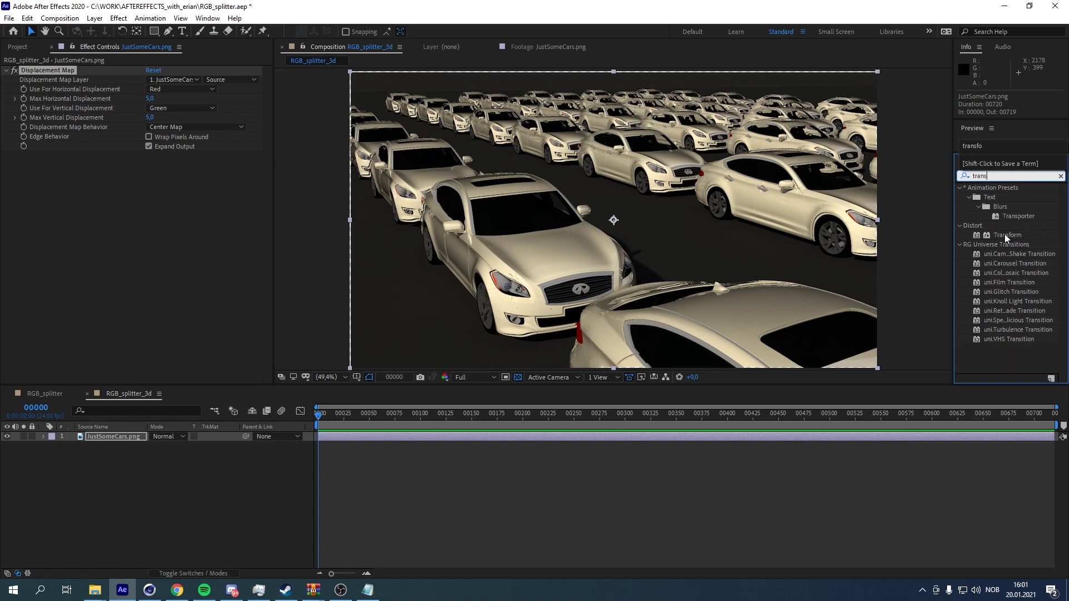
double_click(1005, 234)
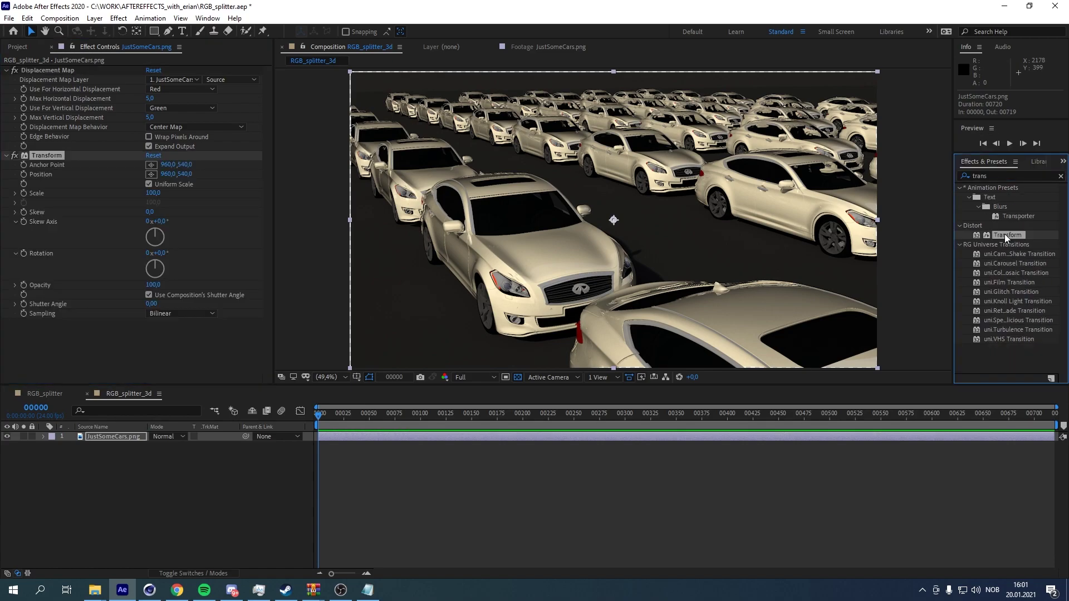
alt+click(23, 174)
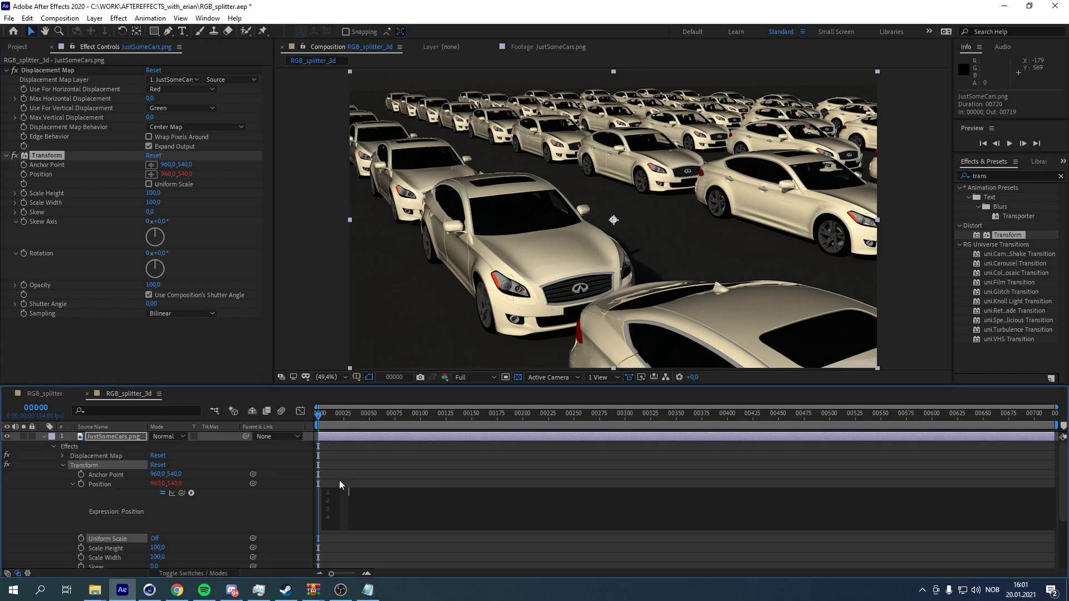
Give Transform Position the expression value-effect('Displacement Map')('Max Horizontal Displacement'), then collapse the layer
text(value)
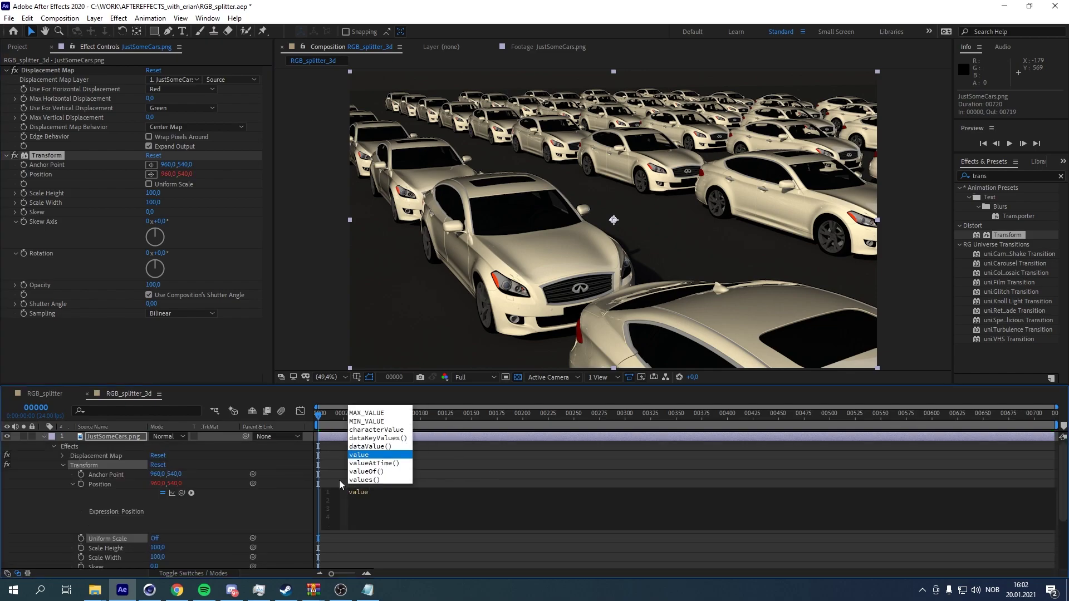
text(-)
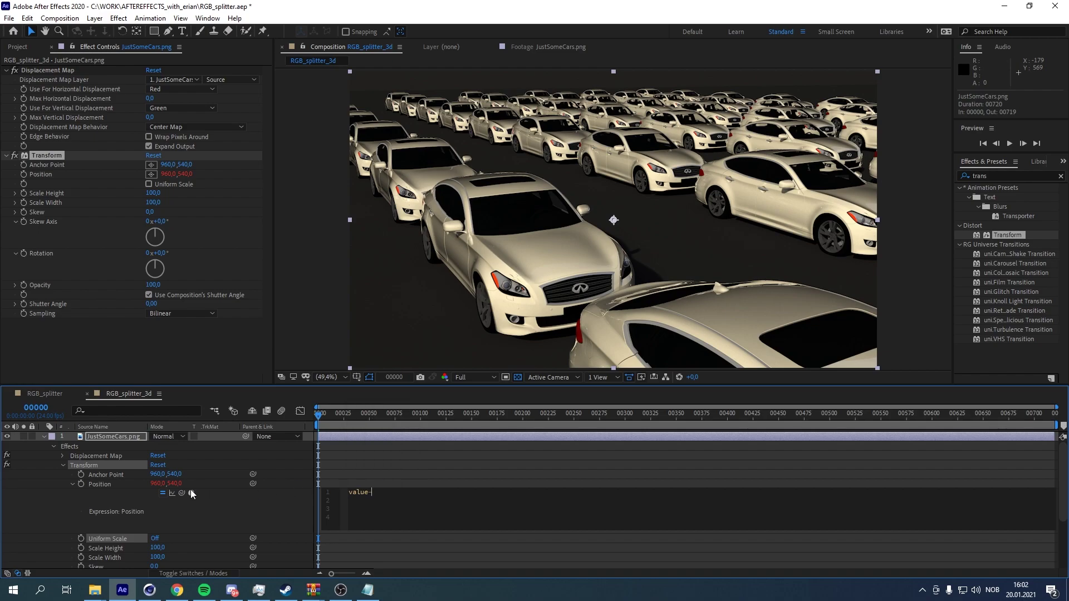
drag(181, 493, 71, 100)
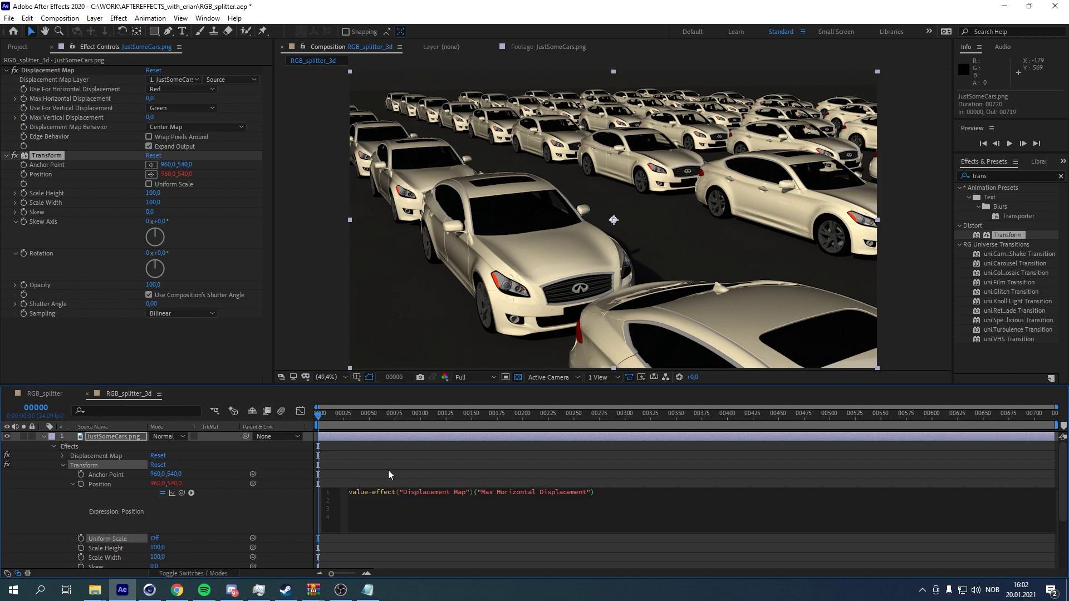
click(352, 436)
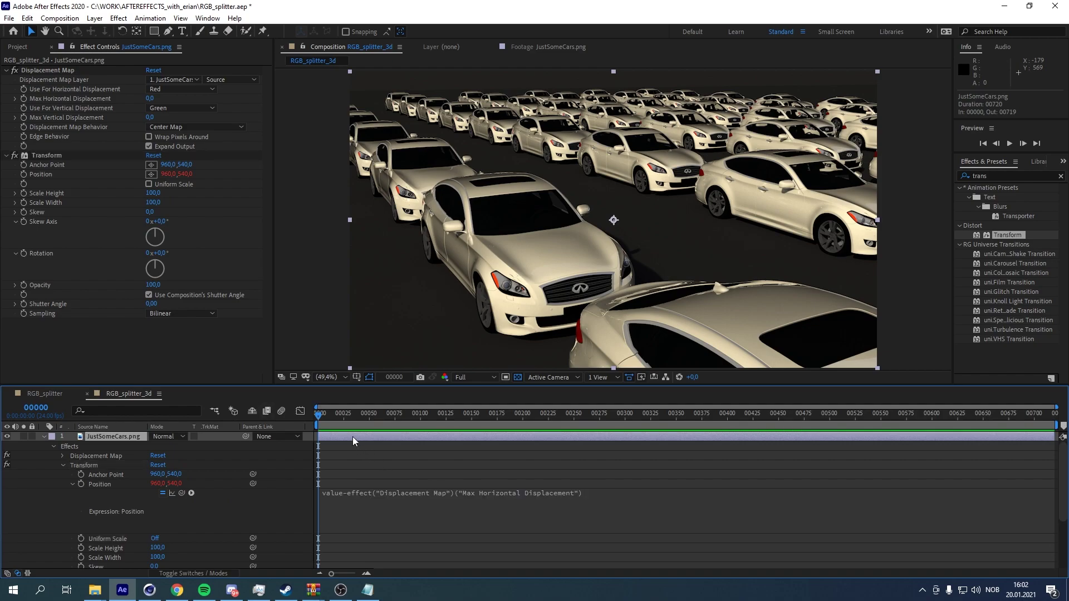
click(43, 437)
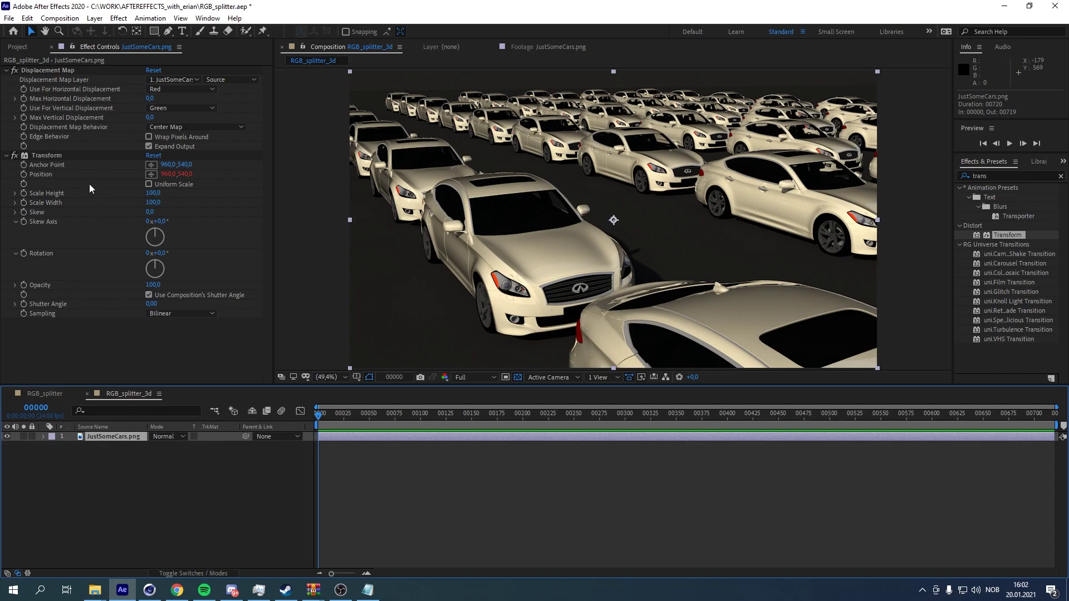
Add the depth map PNG as a hidden layer and set horizontal displacement to Luminance
click(22, 48)
click(88, 161)
drag(99, 165, 138, 484)
mouse_move(97, 440)
mouse_down()
mouse_move(118, 450)
mouse_move(113, 439)
mouse_up()
click(6, 446)
click(109, 48)
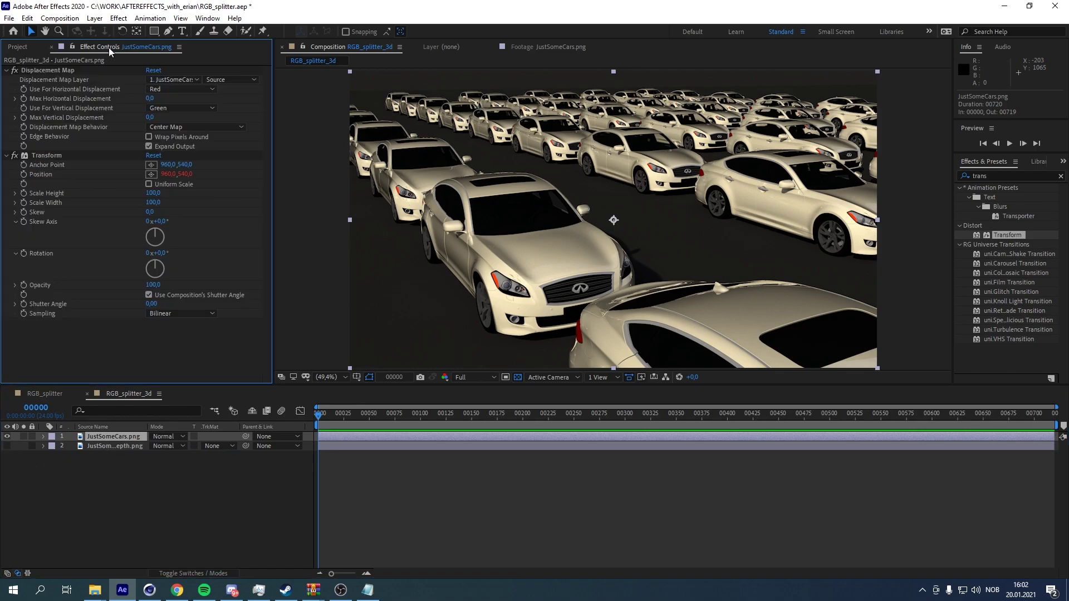
click(189, 90)
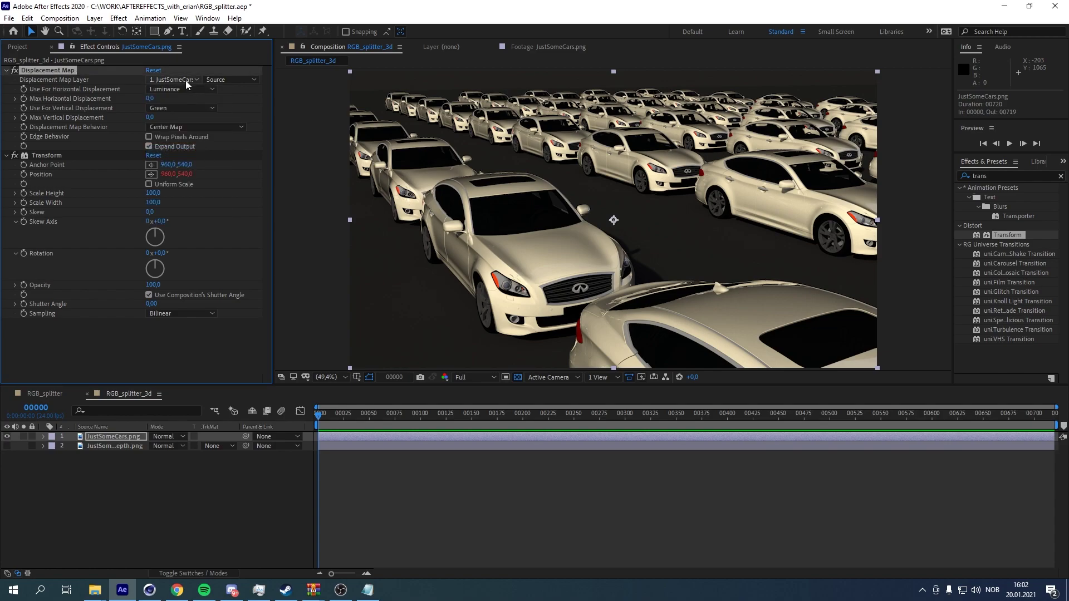
Set vertical displacement Off and the displacement map to layer 2 with Effects & Masks
click(190, 106)
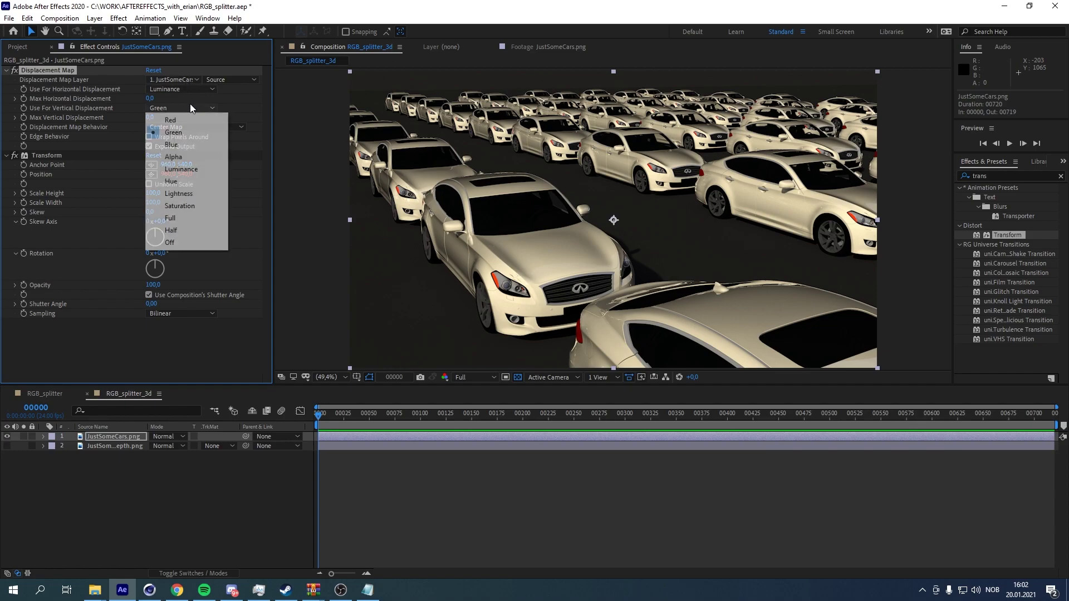
click(206, 240)
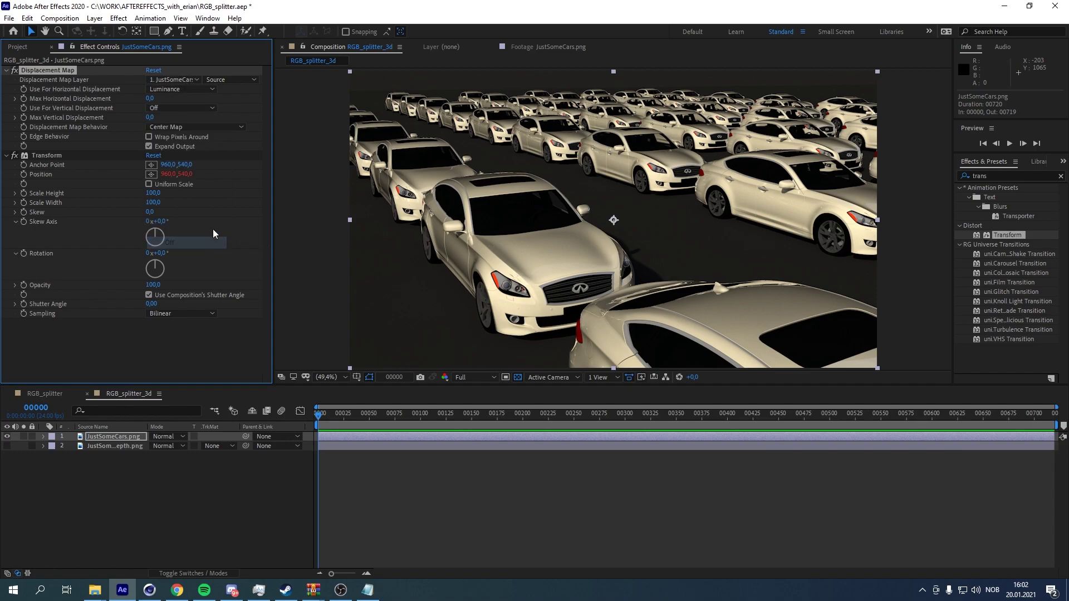
click(201, 79)
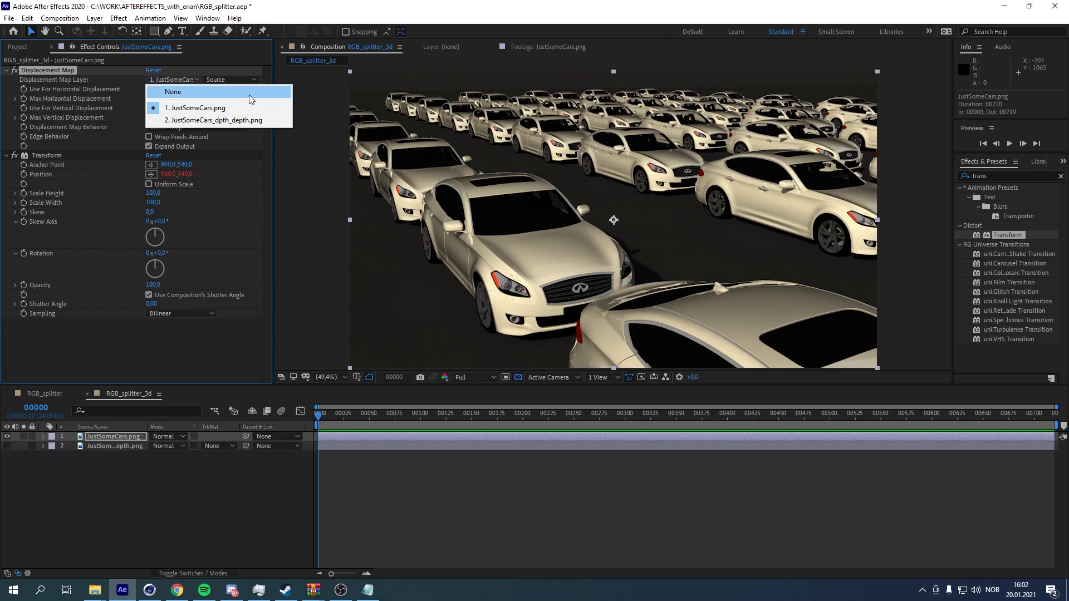
click(244, 120)
click(245, 80)
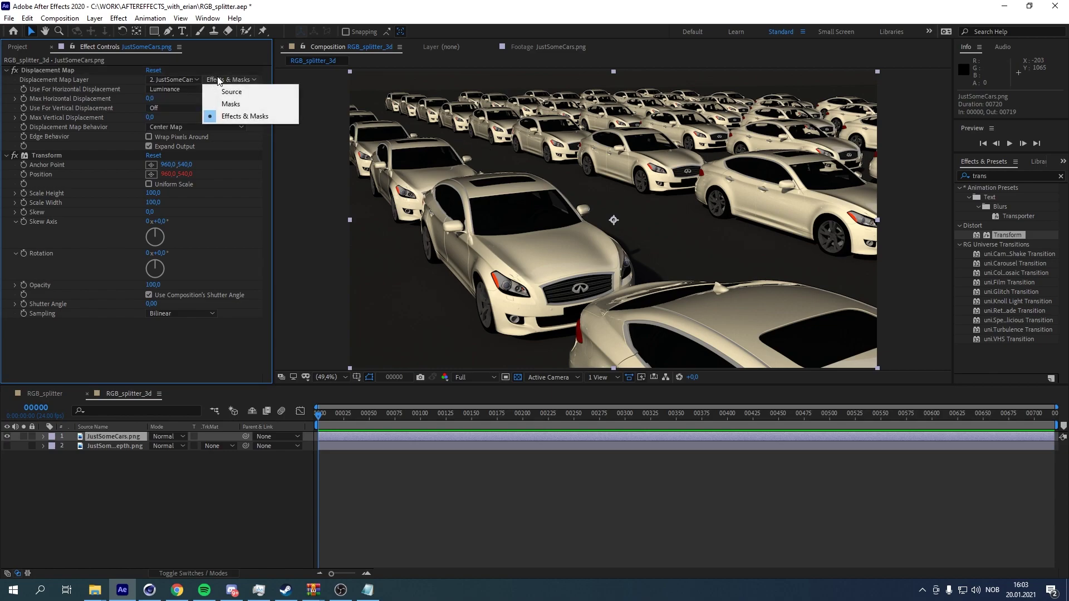
click(255, 119)
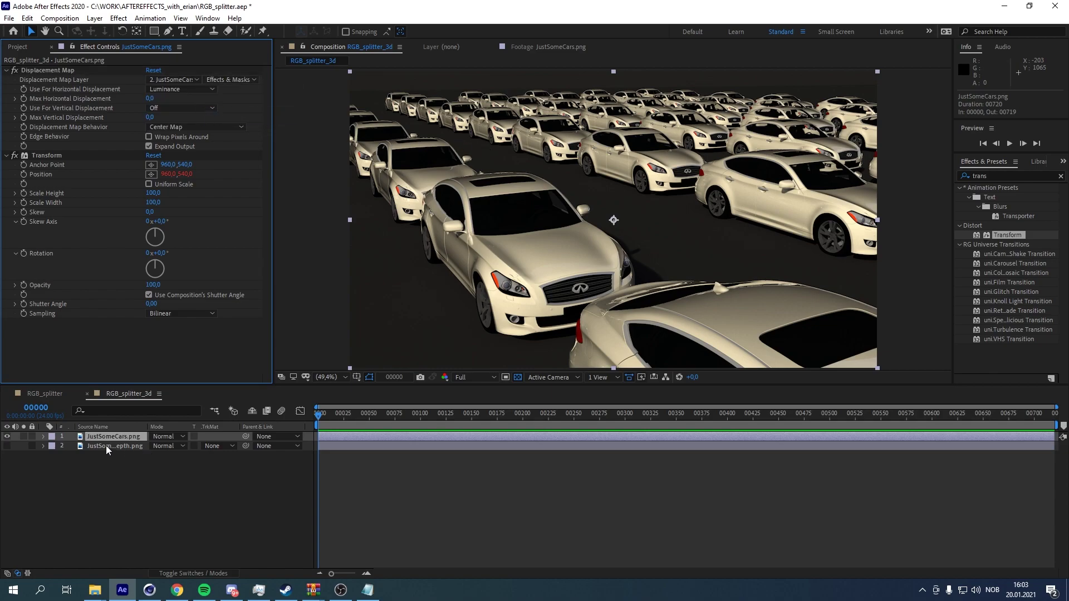
Move the depth map layer above the cars layer and hide it
drag(105, 446, 106, 434)
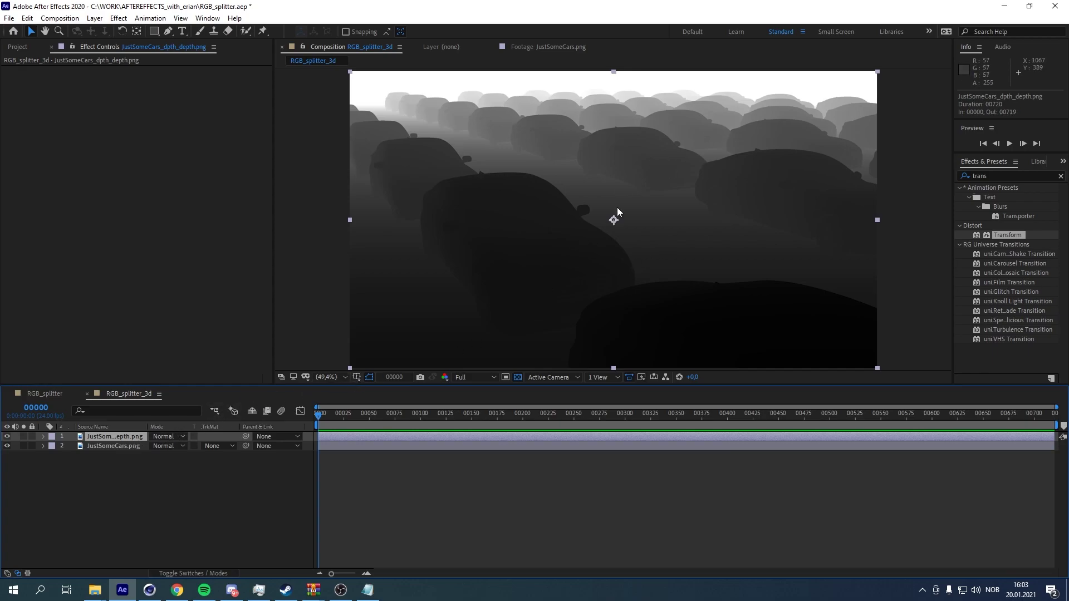
click(101, 446)
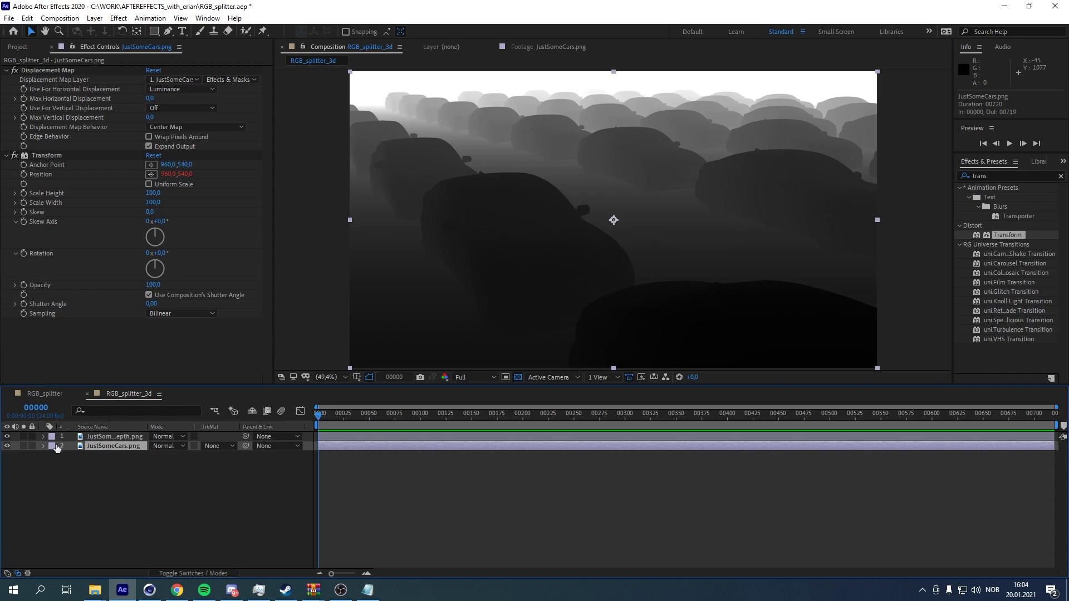
click(7, 436)
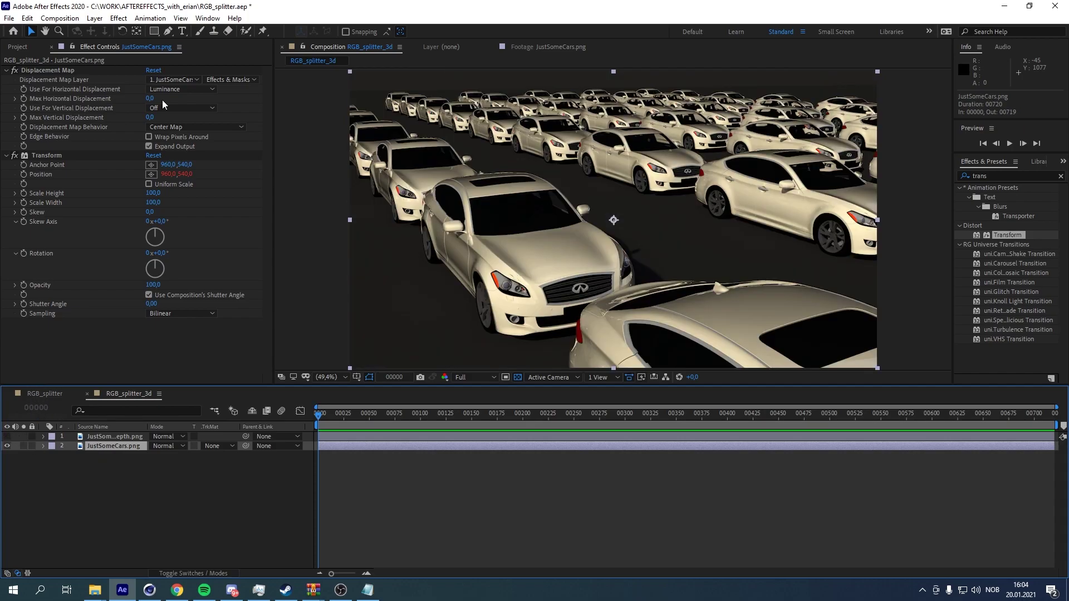
Run the RGB_Splitter_v005 script from the File menu's script runner
click(9, 18)
mouse_move(79, 319)
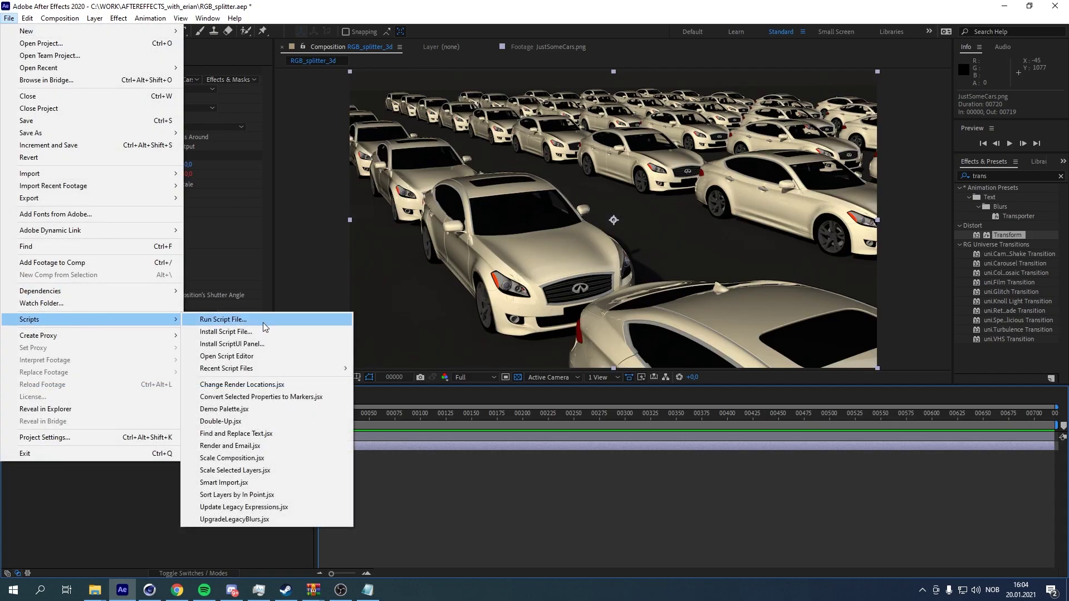
click(263, 321)
click(253, 362)
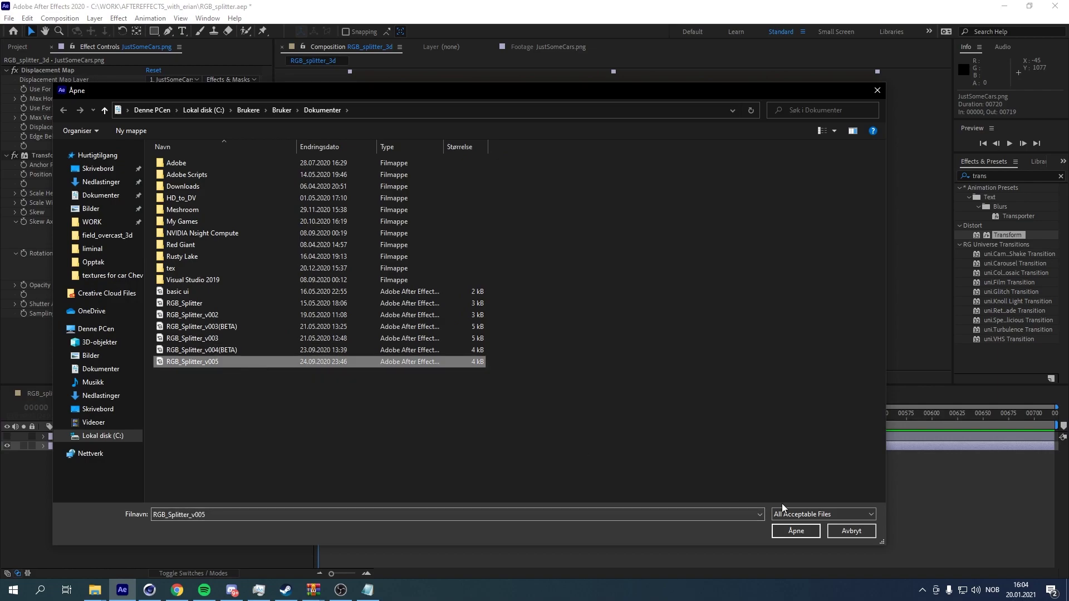
click(795, 532)
Split the cars layer into RED, GREEN and BLUE Add layers and show layers by Layer Name
drag(518, 252, 944, 174)
click(117, 445)
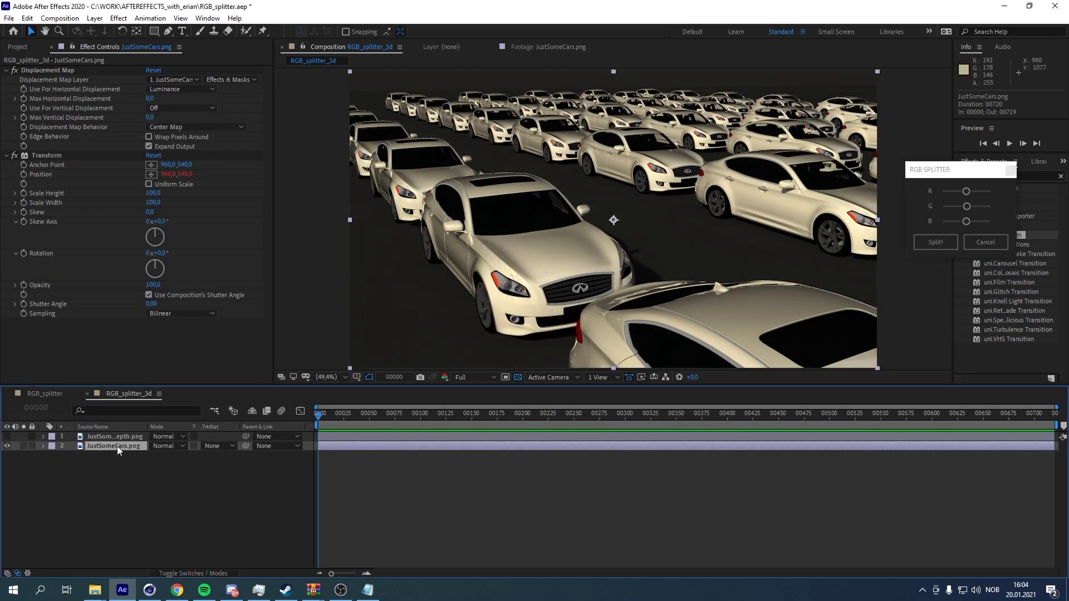
click(929, 239)
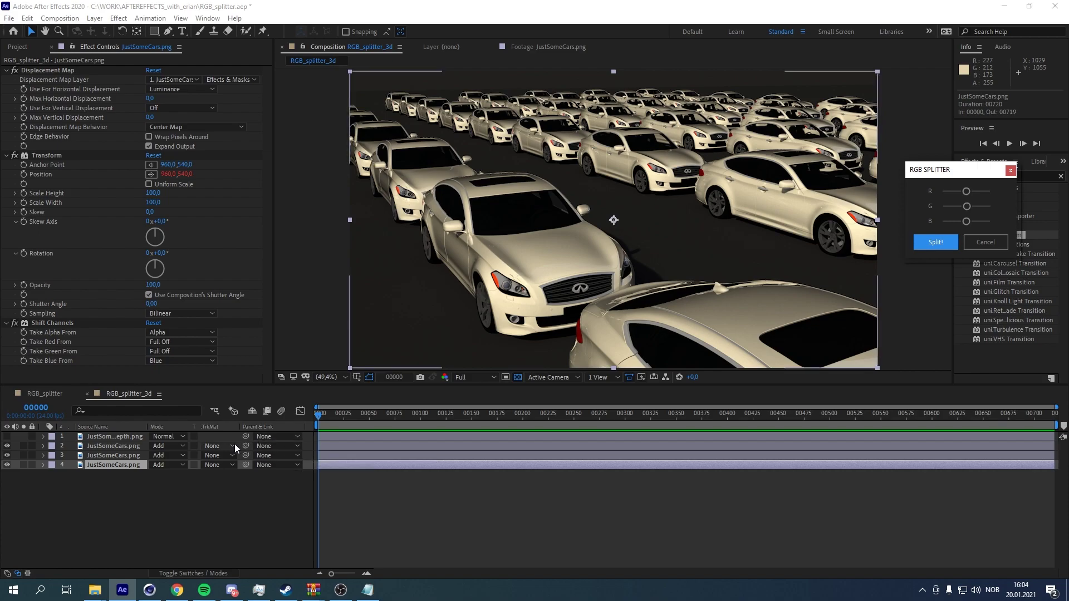
click(108, 446)
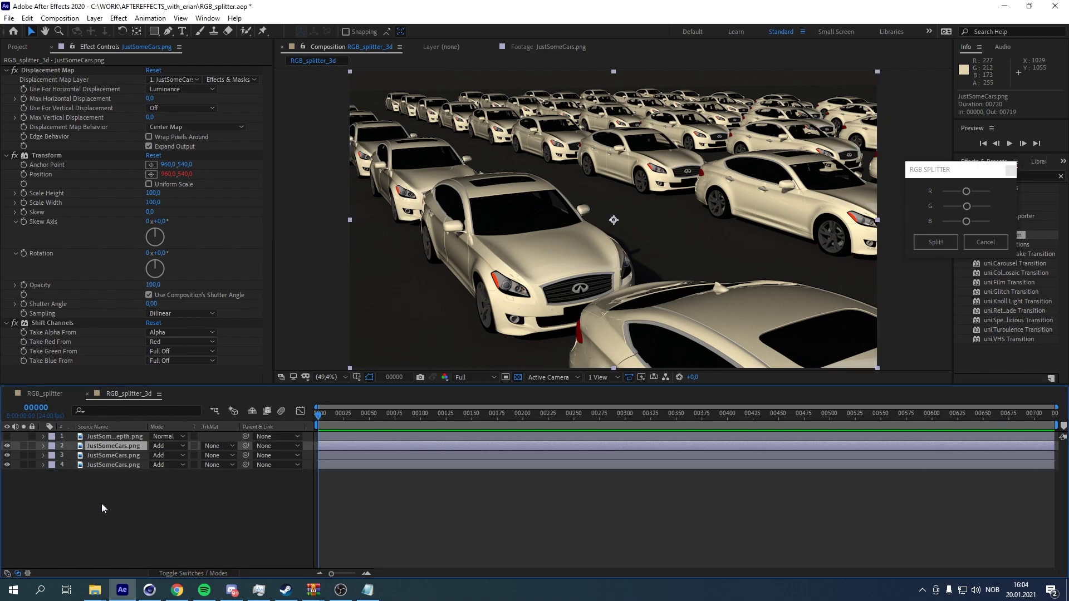
click(92, 425)
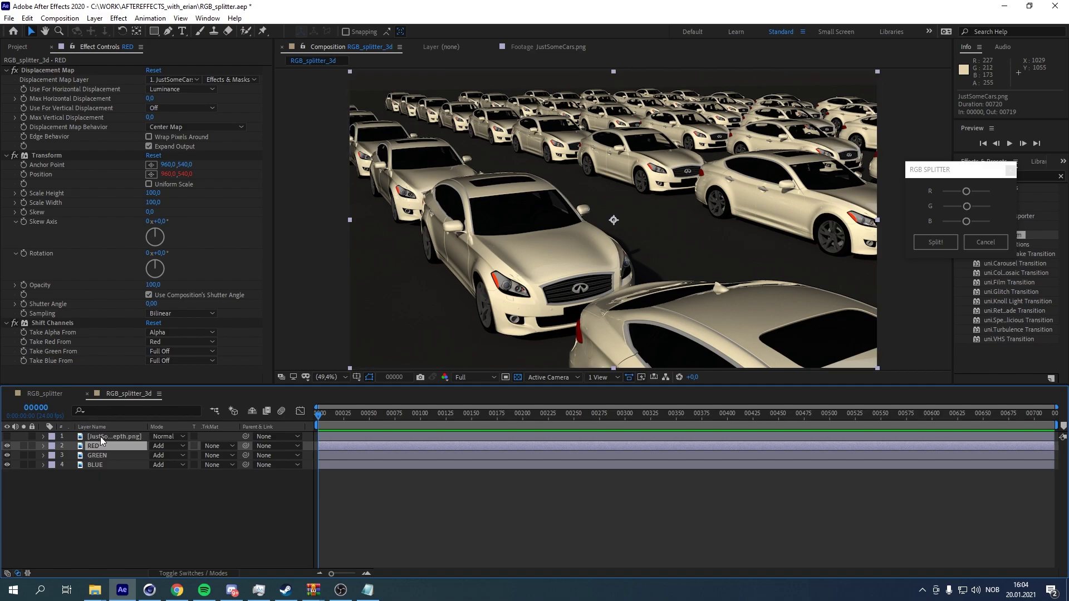
Rename the depth map layer to 'depth'
click(100, 436)
key(Return)
text(dep)
click(113, 447)
Offset RED and BLUE horizontally, BLUE's Max Horizontal Displacement to 6.0, viewing at 100%
drag(152, 99, 154, 99)
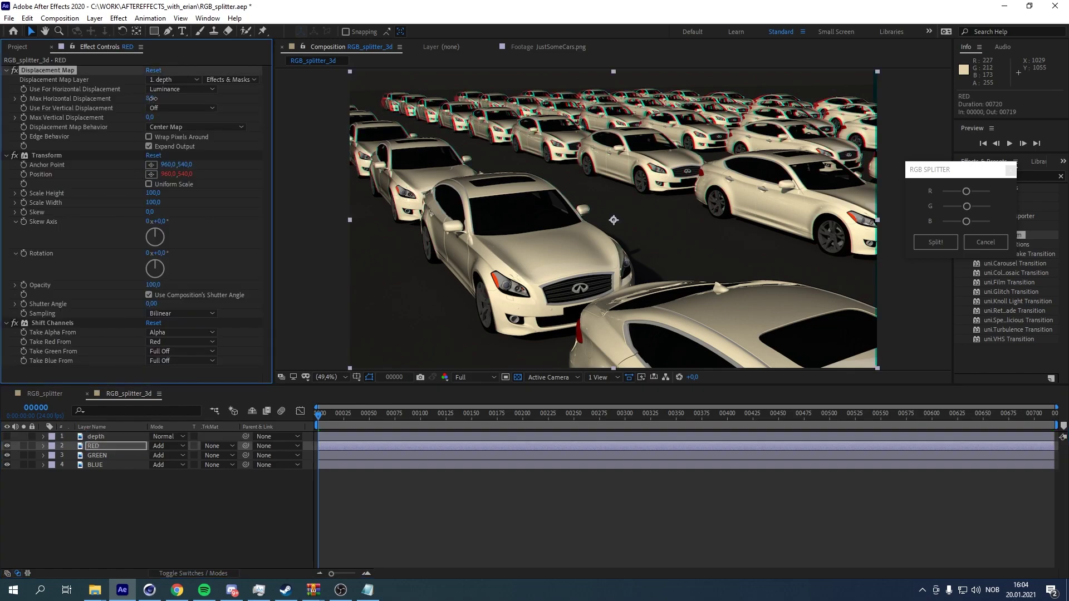
click(109, 455)
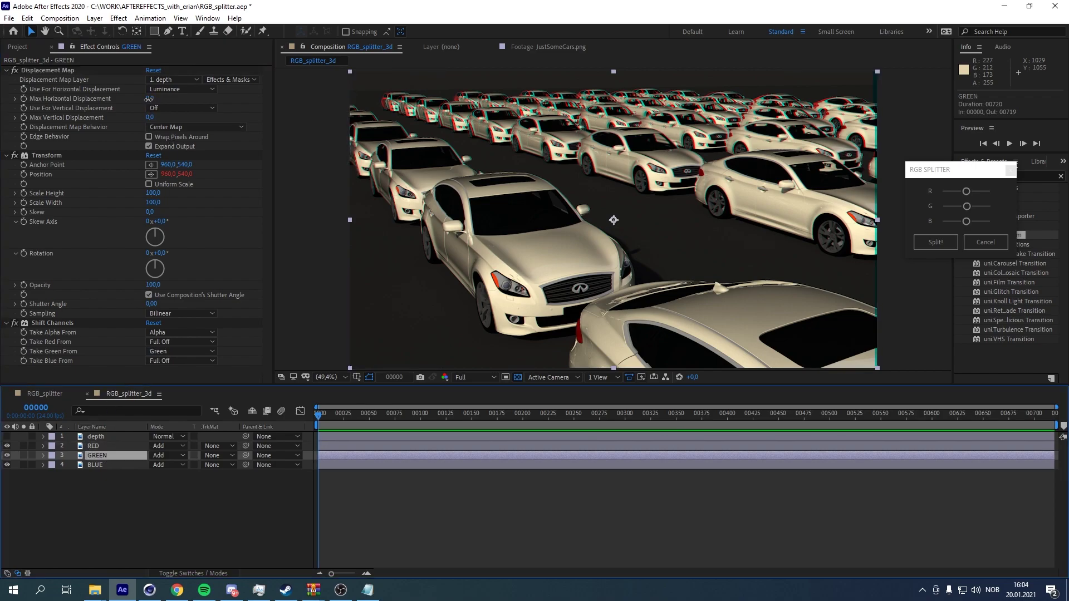
click(125, 465)
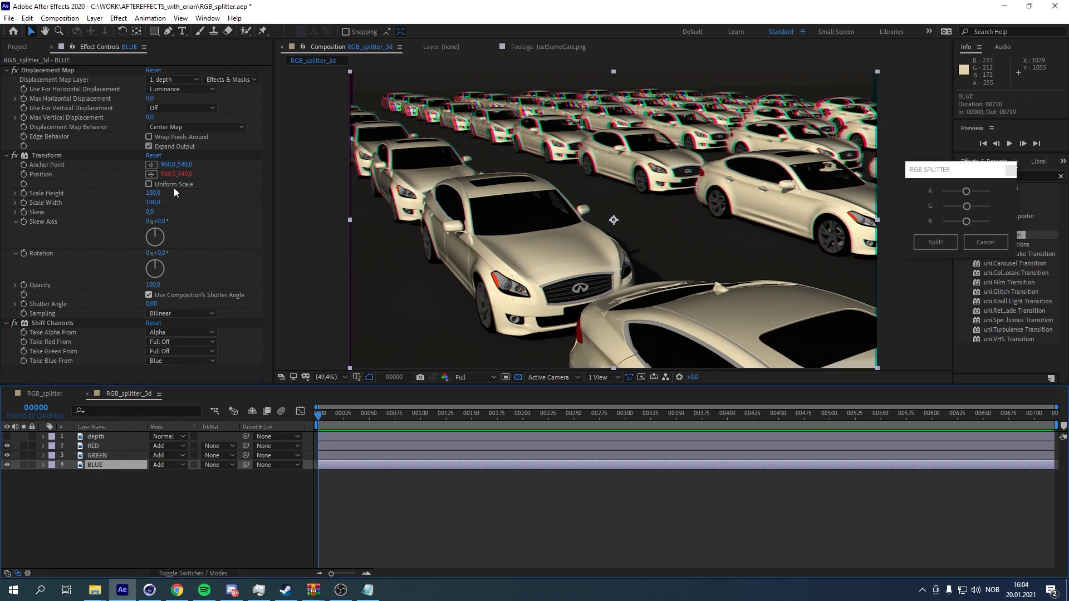
drag(152, 99, 155, 99)
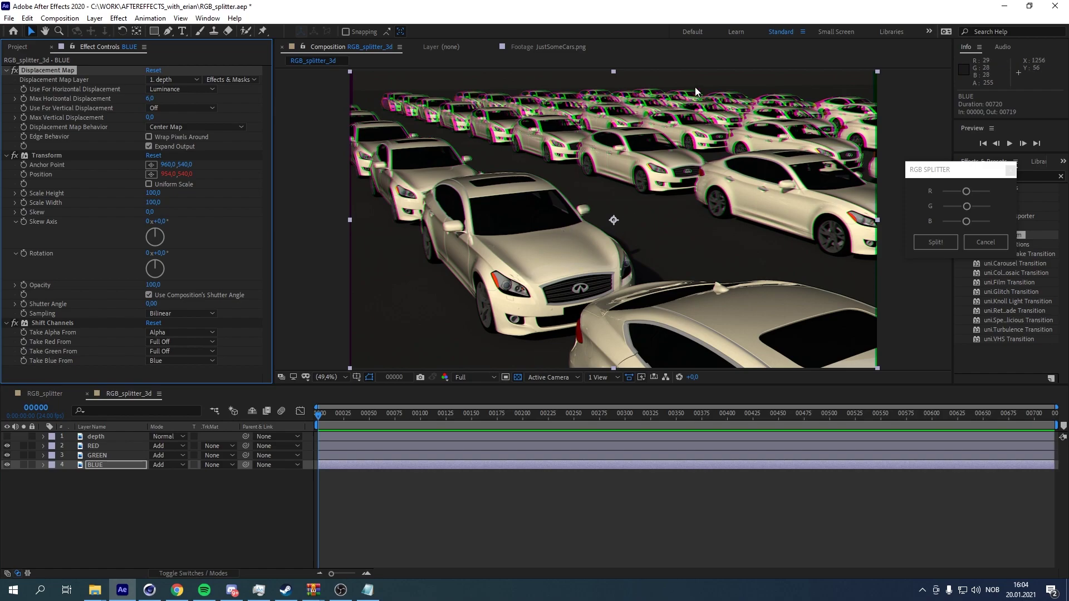
key(slash)
scroll(574, 209, up, 2)
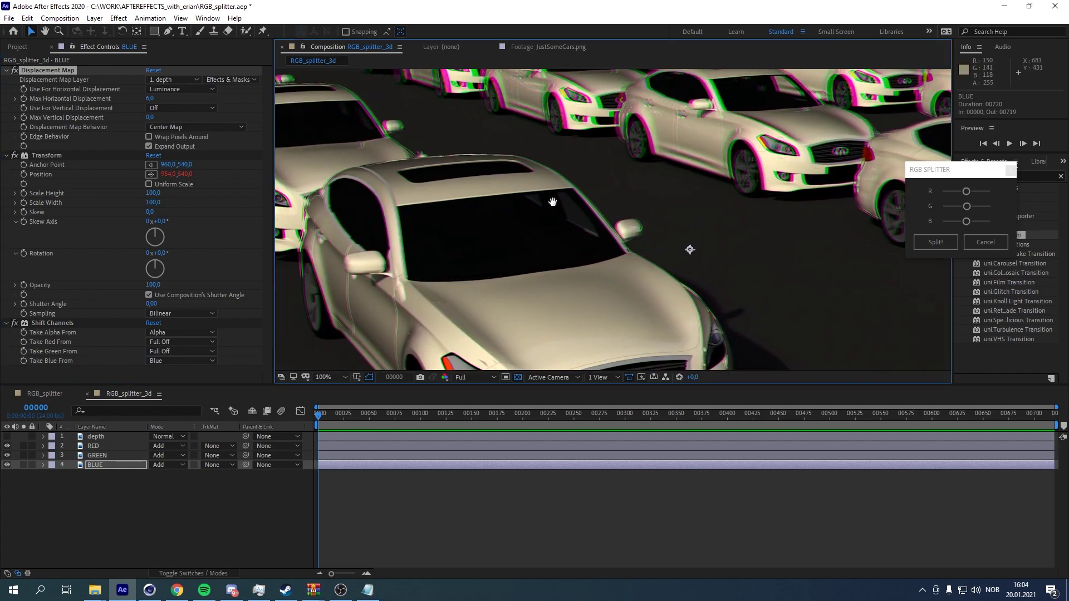
scroll(599, 206, down, 4)
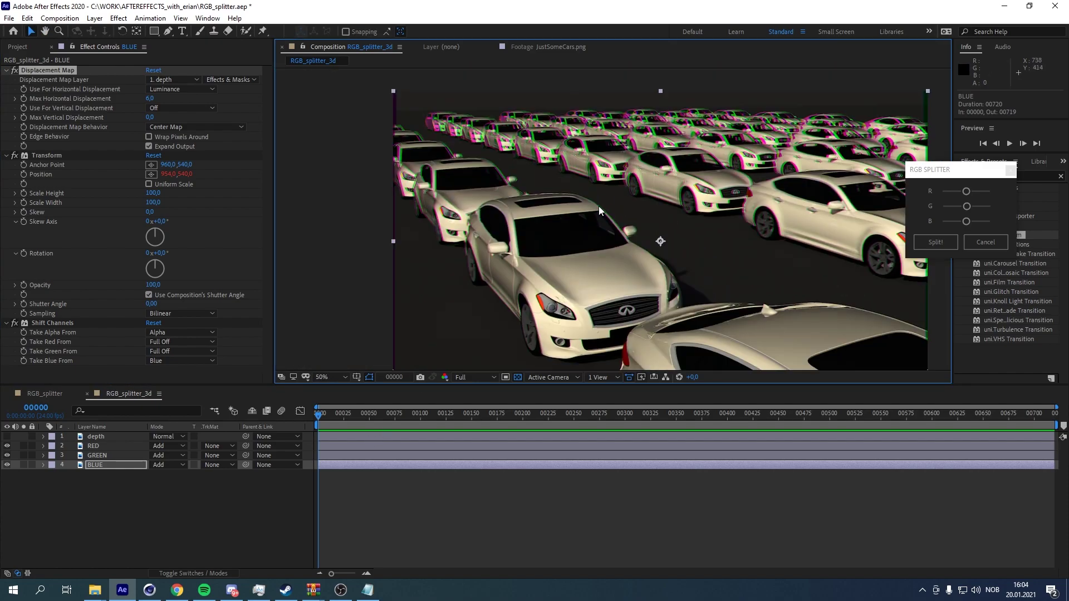
click(89, 436)
drag(973, 180, 904, 130)
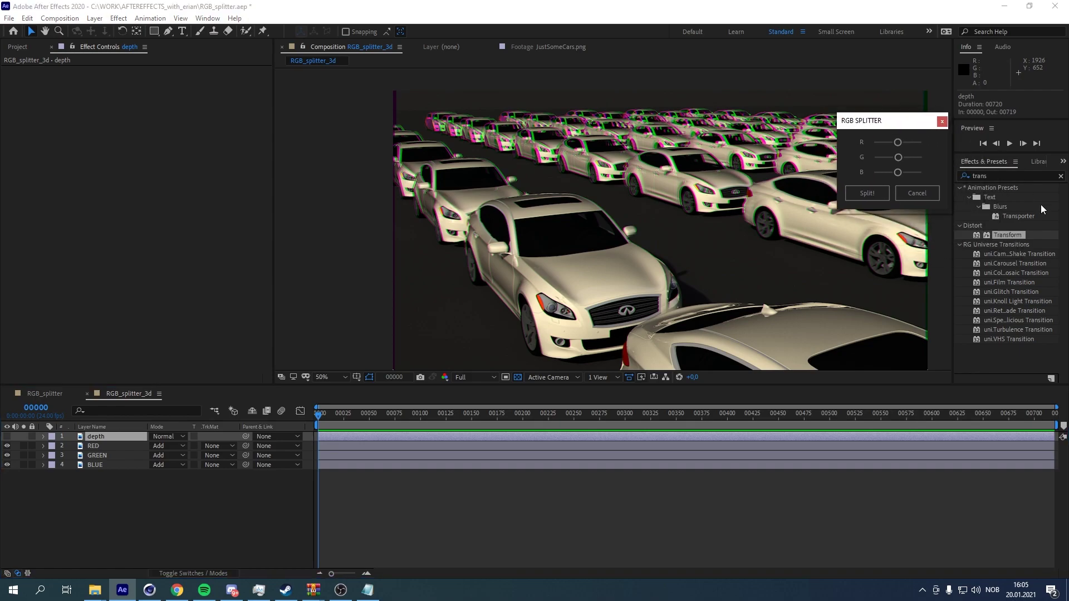
Apply Curves to the depth layer and drag its black point right
text(c)
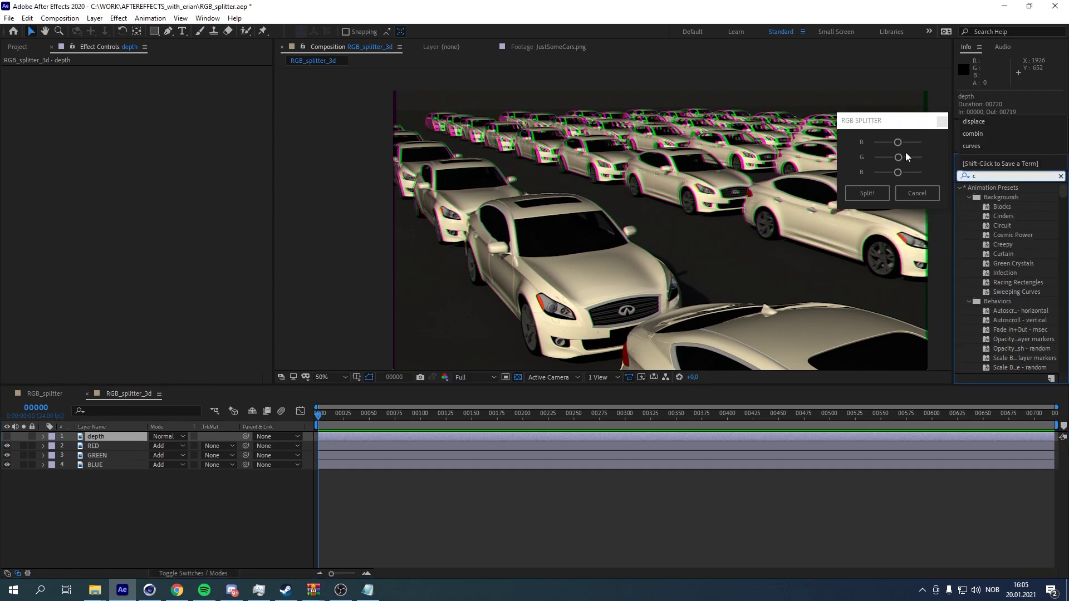
text(urves)
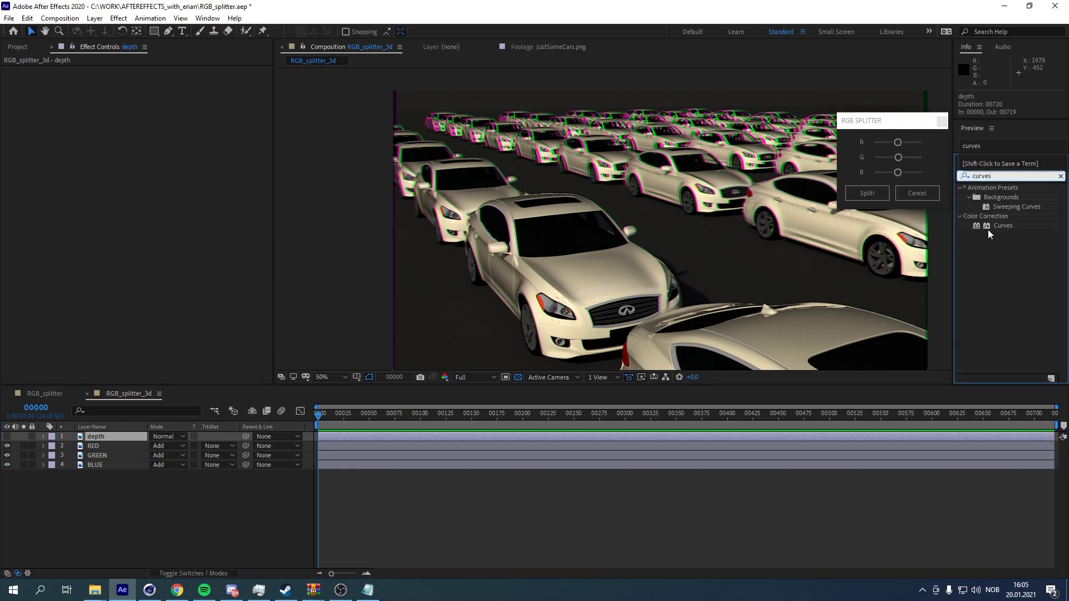
double_click(987, 227)
drag(32, 251, 72, 251)
scroll(590, 241, up, 4)
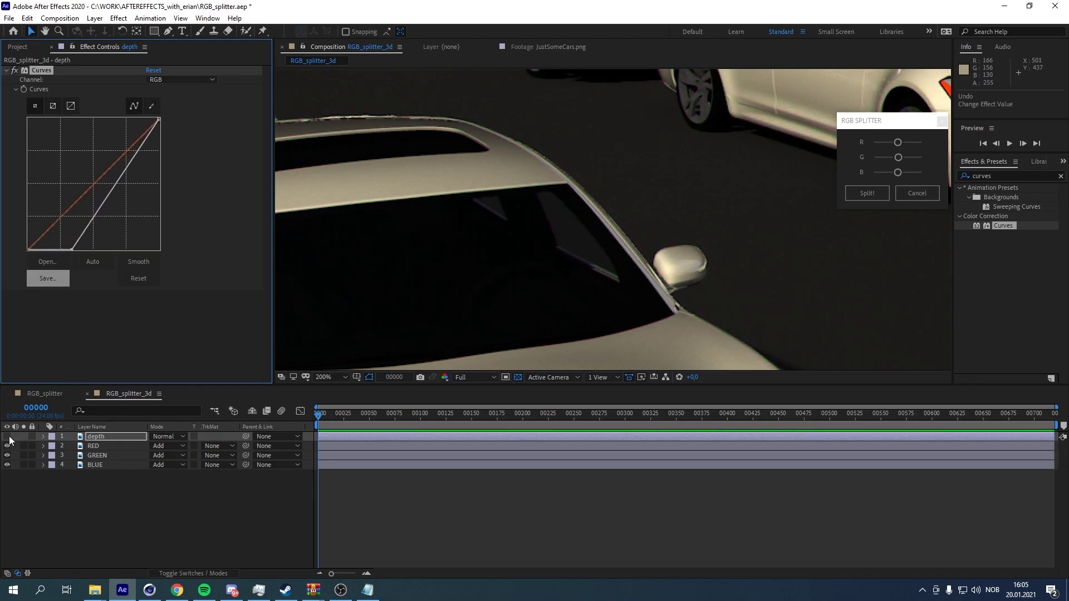
Show the depth layer, set viewer magnification to Fit, and fine-tune the black point
click(7, 437)
click(324, 377)
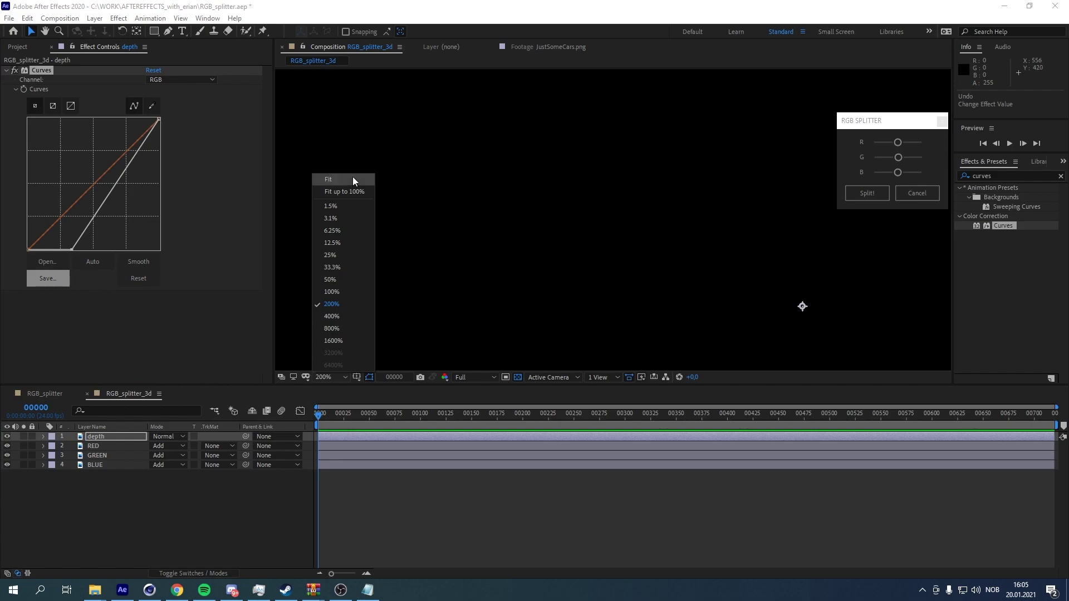
click(353, 179)
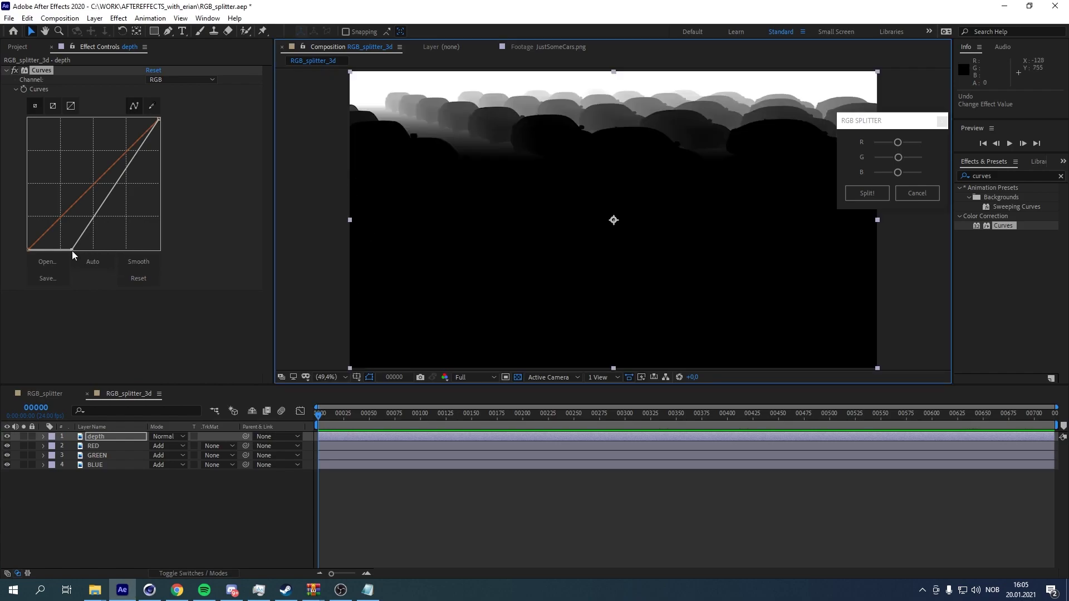
drag(72, 251, 9, 279)
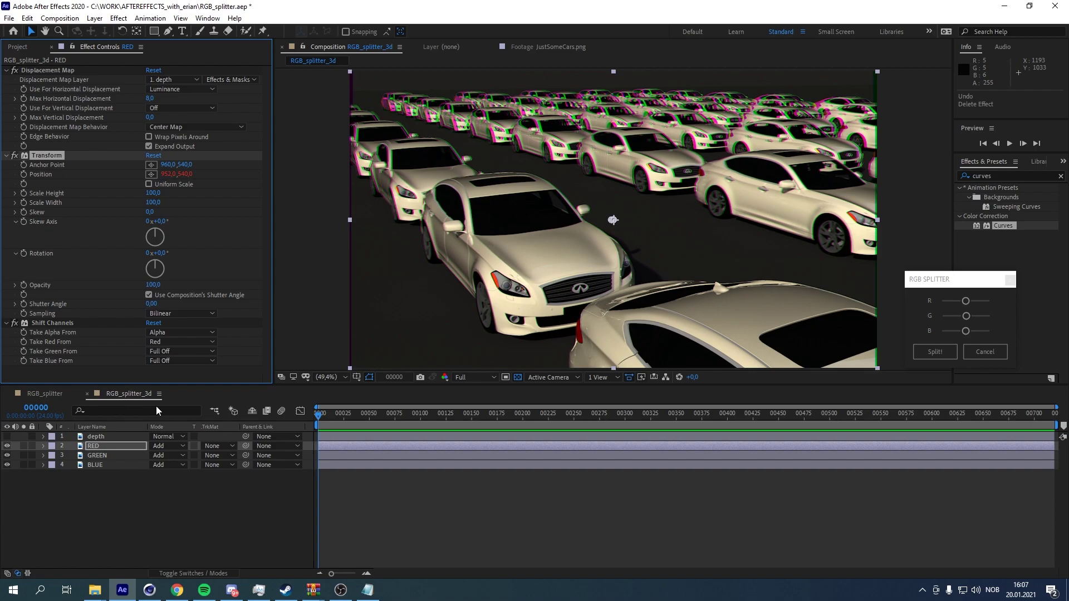
click(122, 449)
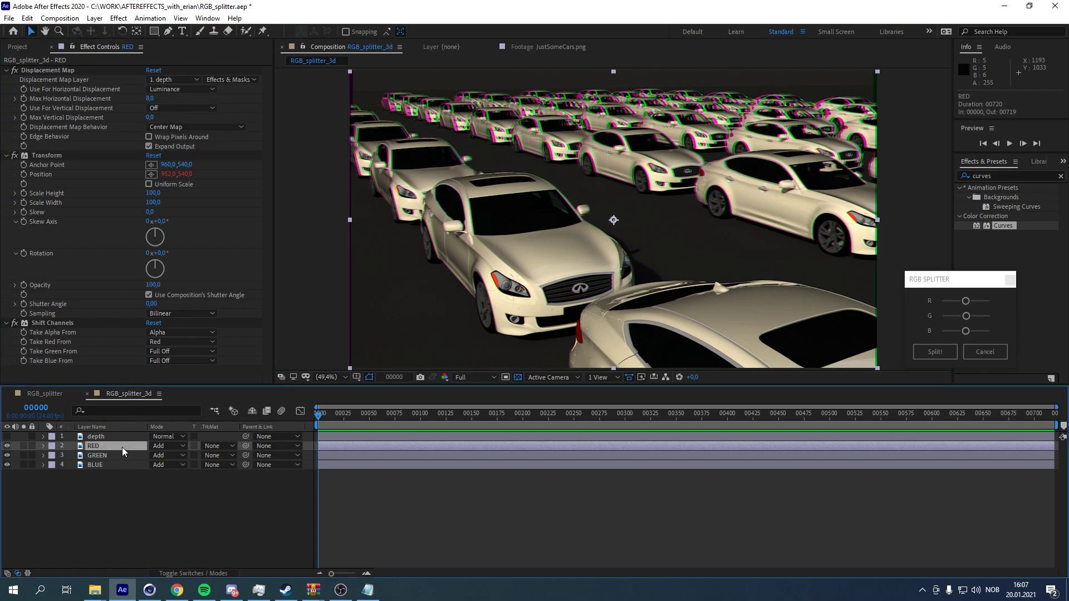
click(44, 156)
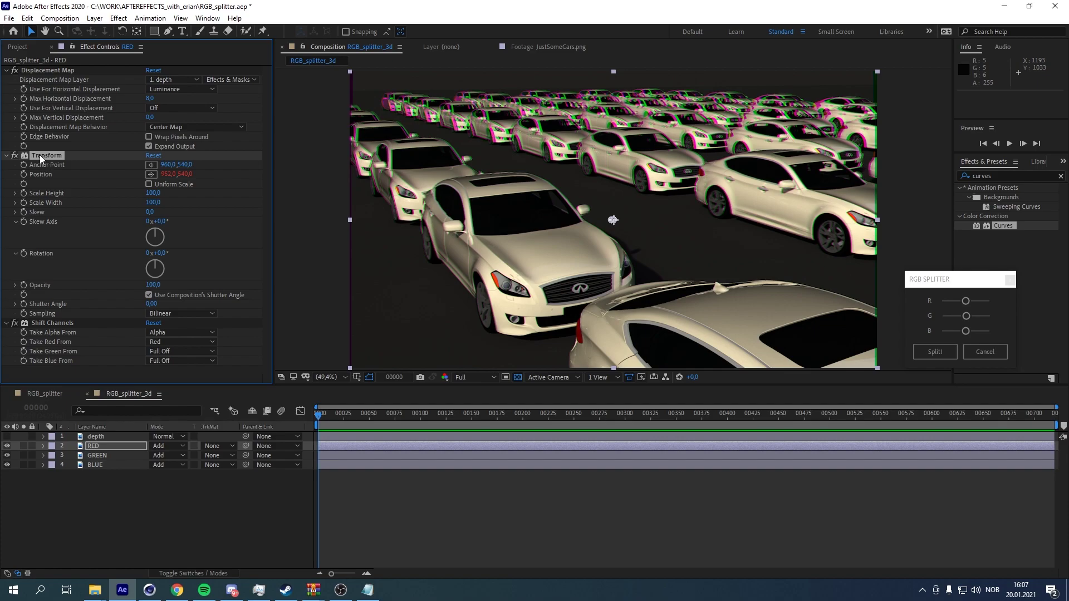
key(Delete)
click(22, 446)
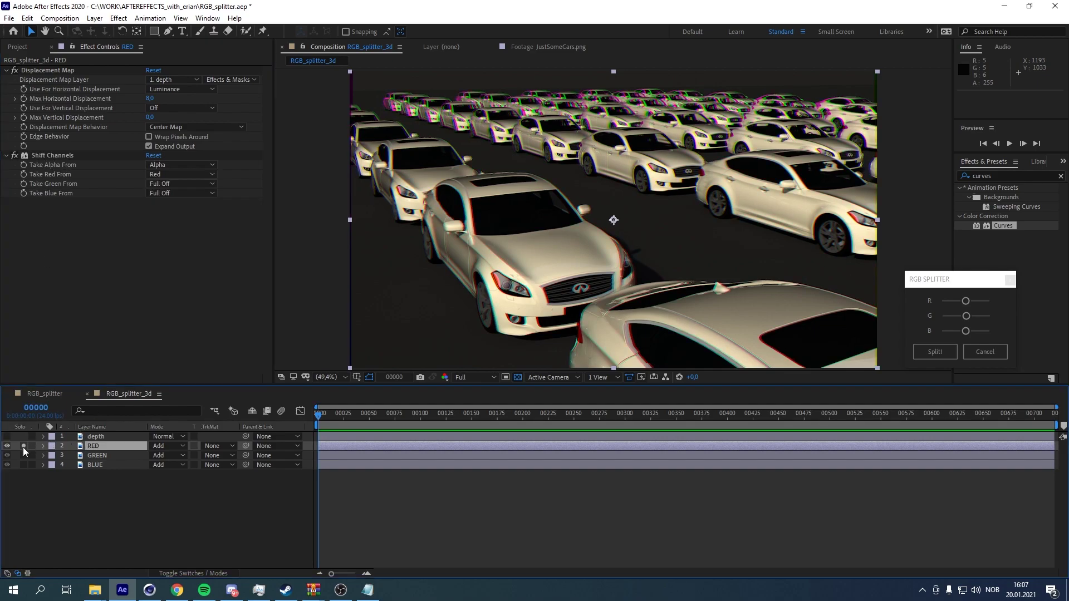
mouse_move(149, 98)
mouse_down()
mouse_move(177, 101)
mouse_move(166, 100)
mouse_up()
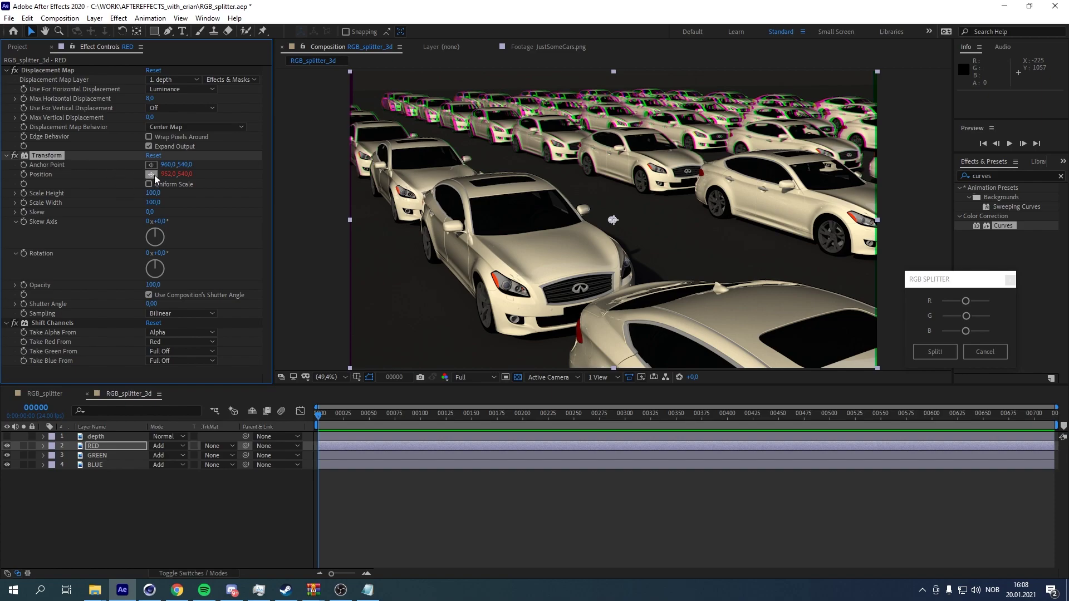
Check the depth map, set RED's Max Horizontal Displacement to 77, then switch to Chrome
click(8, 437)
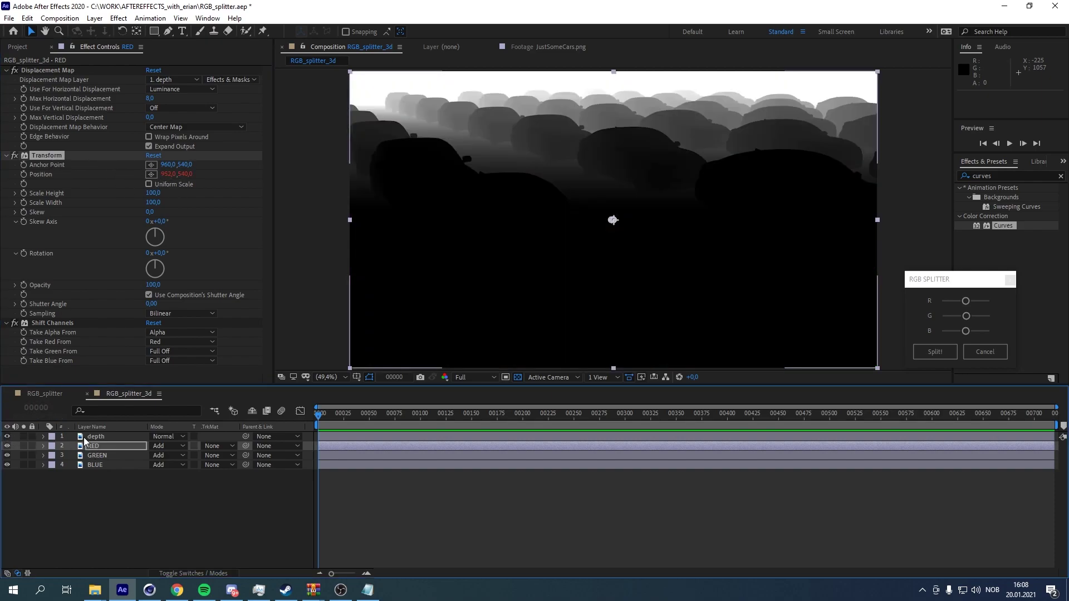
click(8, 437)
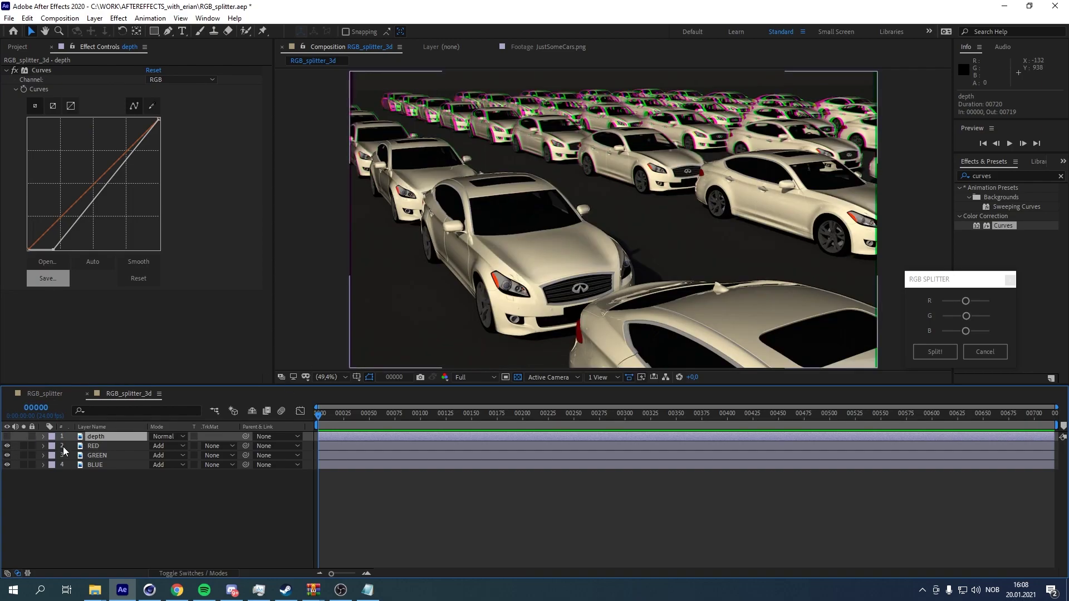
click(83, 445)
drag(154, 104, 188, 89)
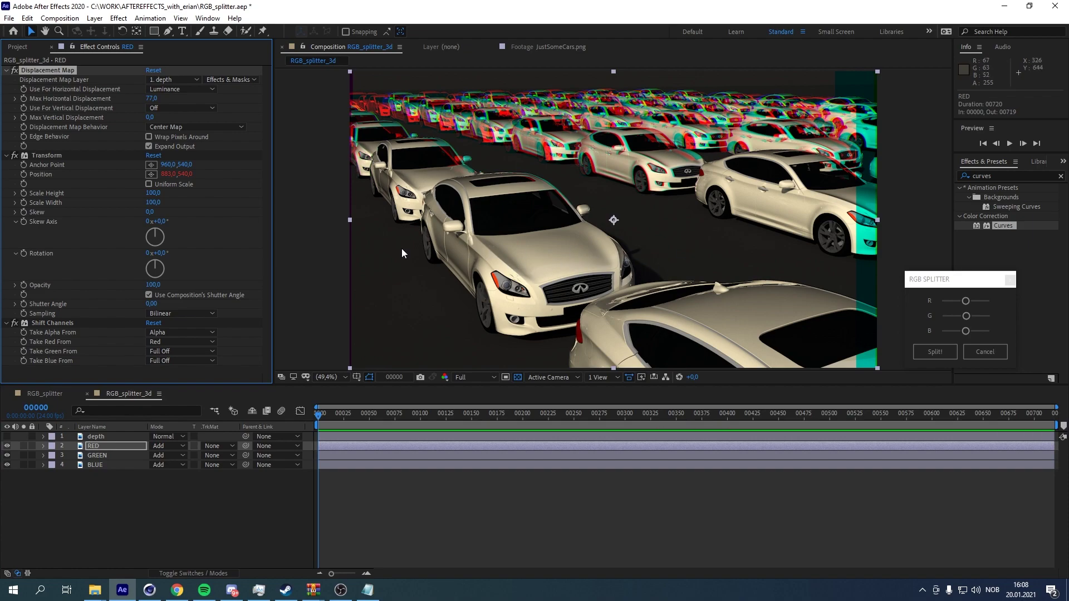
key(alt+Tab)
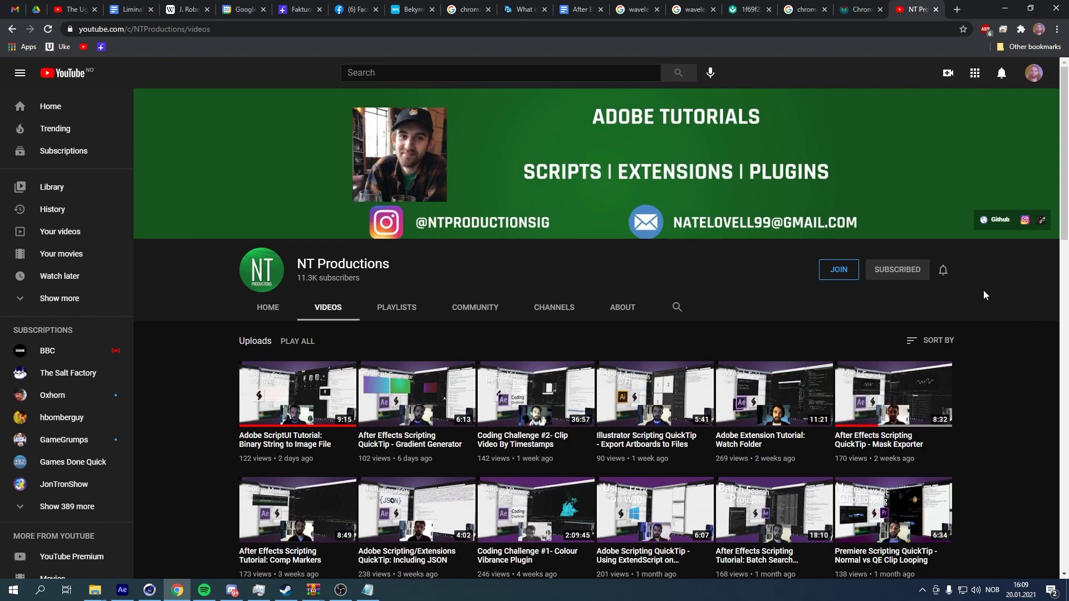
Scroll through the YouTube channel's Videos list, then return to After Effects
scroll(993, 281, down, 4)
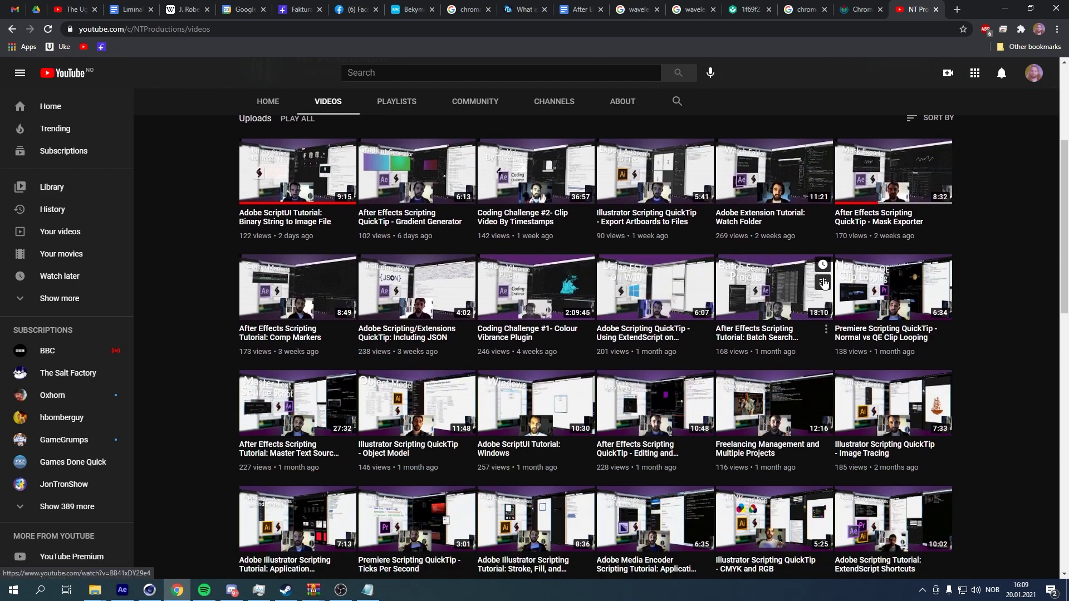
scroll(979, 298, down, 3)
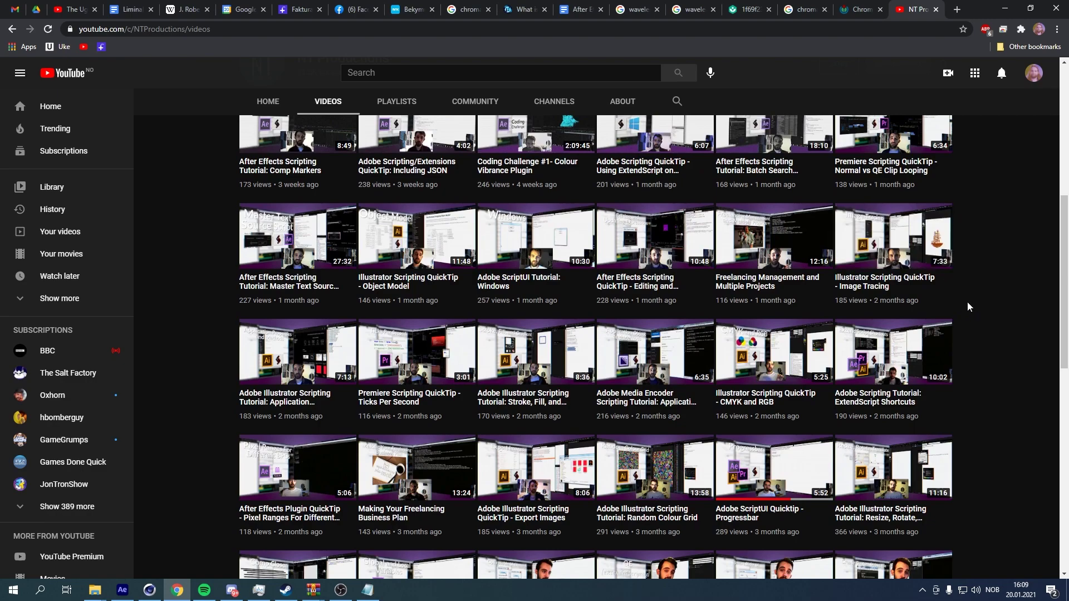
scroll(967, 302, down, 8)
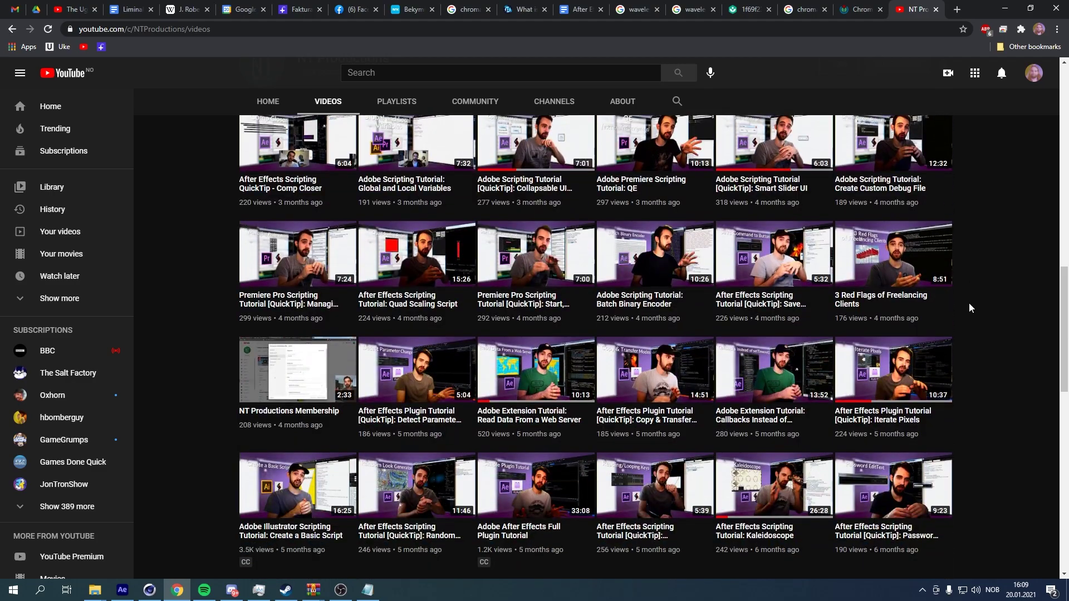
scroll(968, 307, up, 15)
key(alt+Tab)
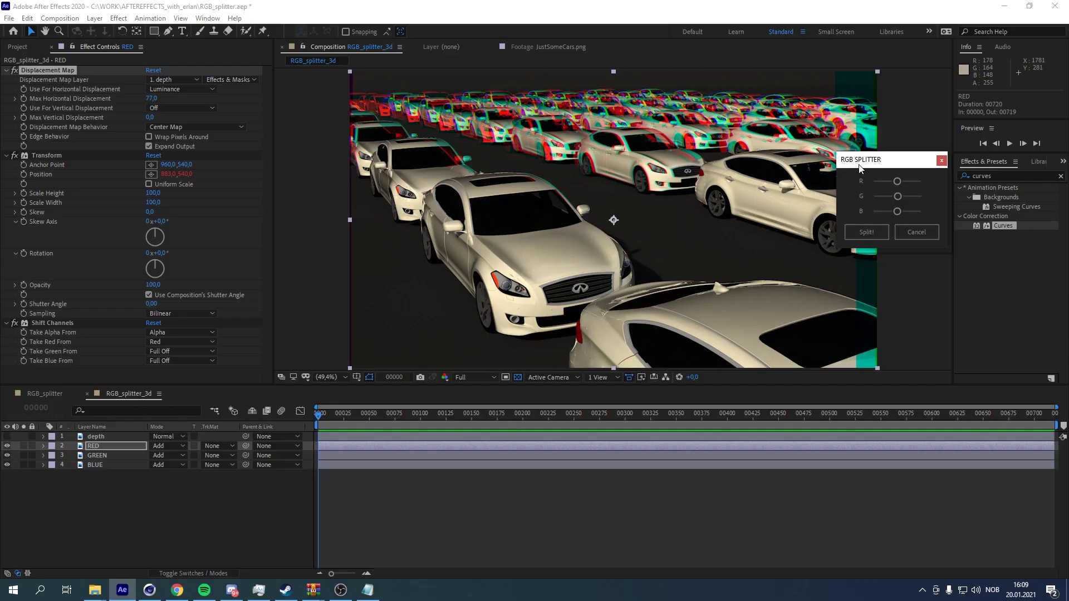